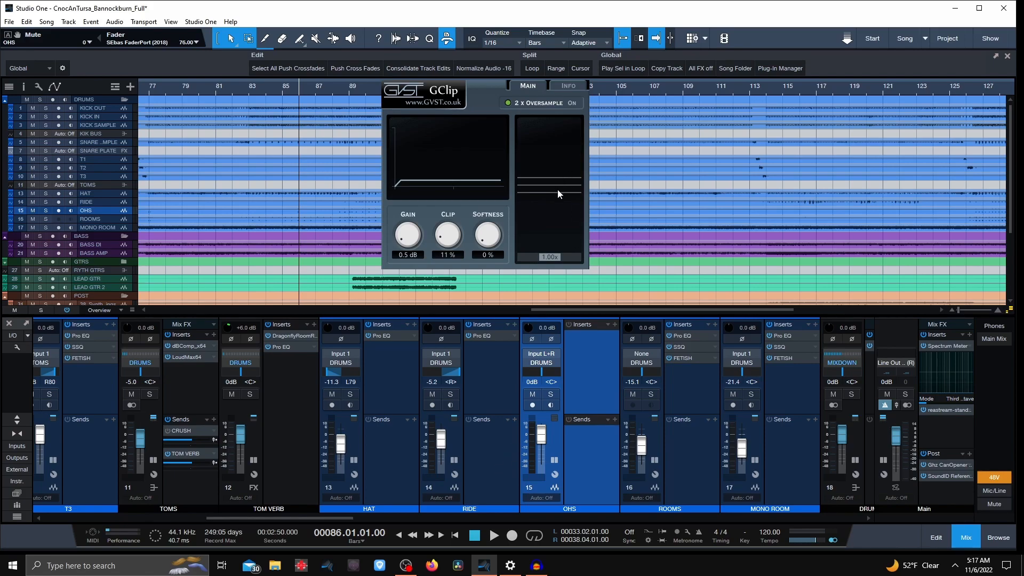
- Inspect the Trigger_2 plug-in on the KICK SAMPLE channel and close it
{"action": "left_click_drag", "start_coordinate": [322, 519], "coordinate": [140, 521]}
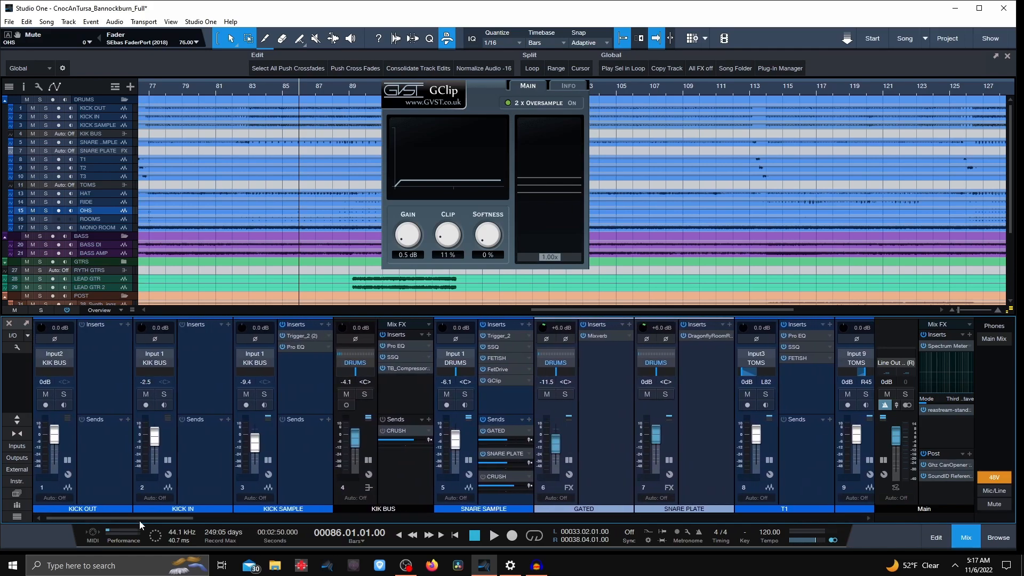
{"action": "left_click", "coordinate": [299, 336]}
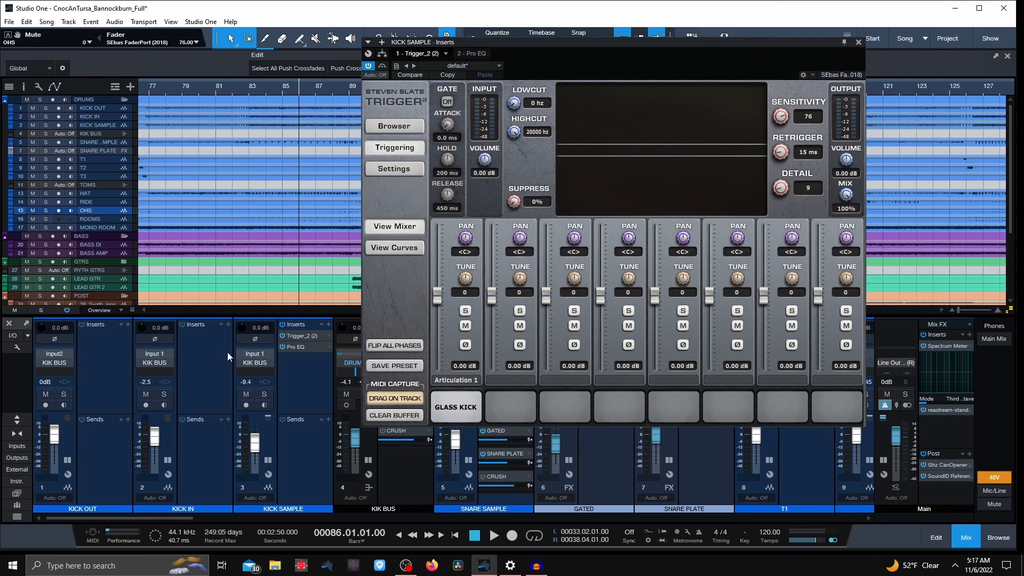
{"action": "left_click", "coordinate": [265, 395]}
{"action": "key", "text": "space"}
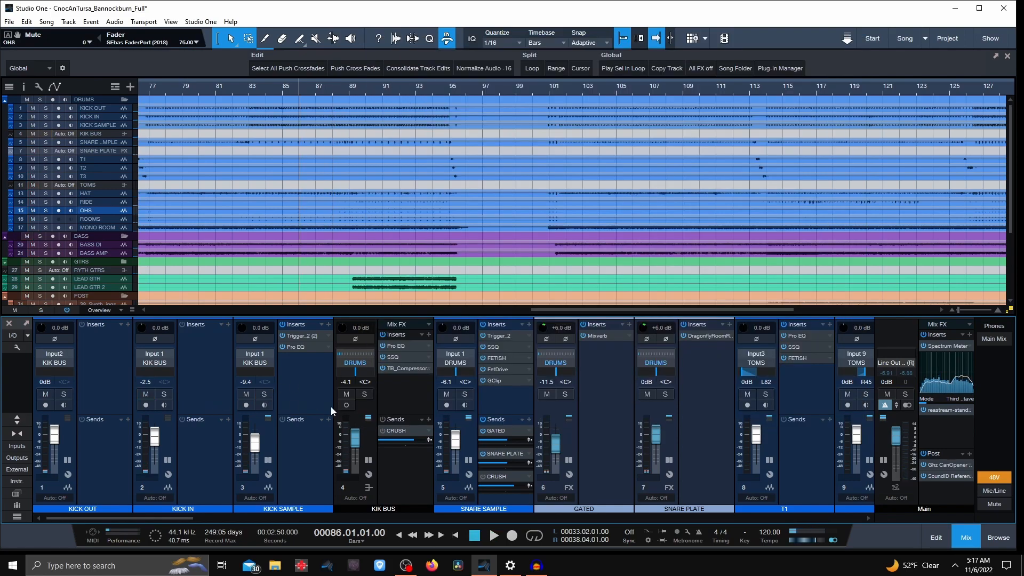
- Play the KIK BUS in solo, comparing the kick with and without the KICK SAMPLE track by toggling its mute, and clear the solo
{"action": "left_click", "coordinate": [365, 394]}
{"action": "key", "text": "space"}
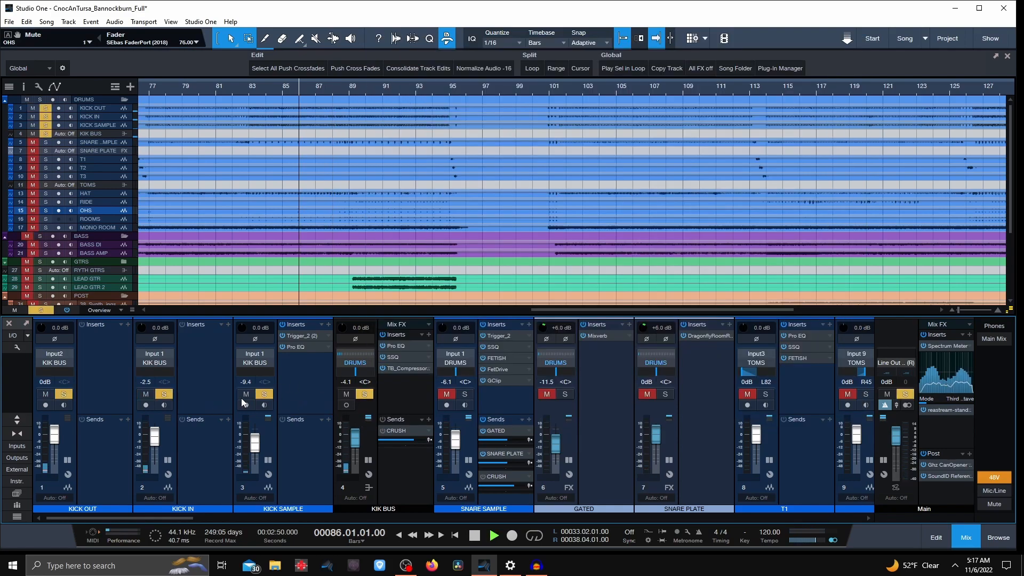
{"action": "left_click", "coordinate": [247, 394]}
{"action": "left_click", "coordinate": [245, 395]}
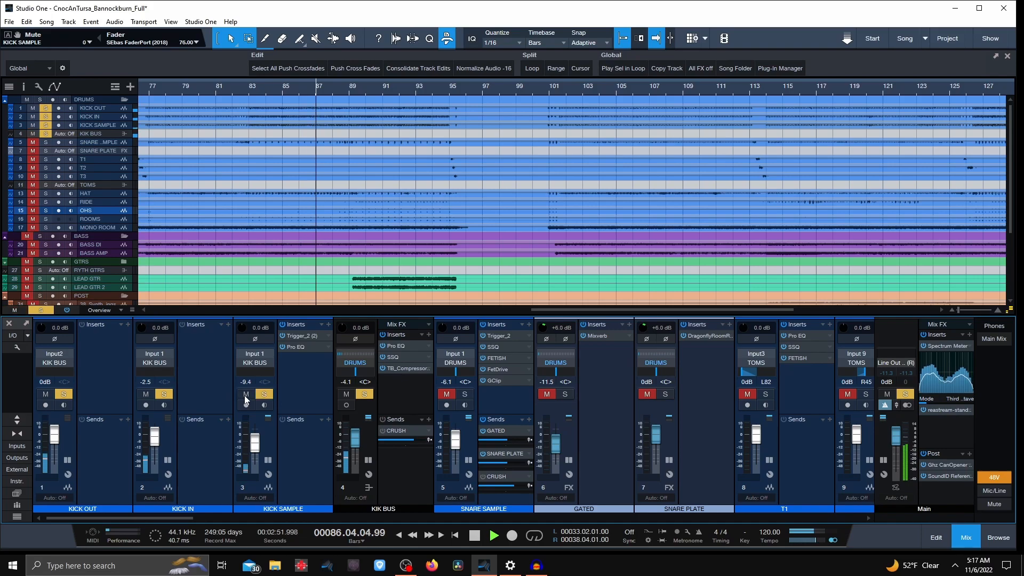
{"action": "left_click", "coordinate": [244, 396]}
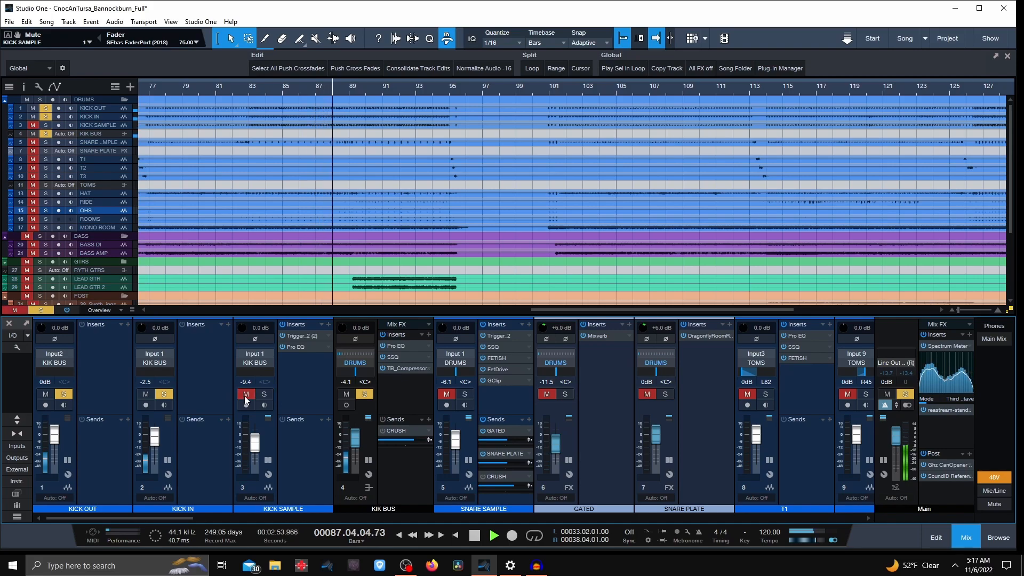
{"action": "left_click", "coordinate": [245, 396]}
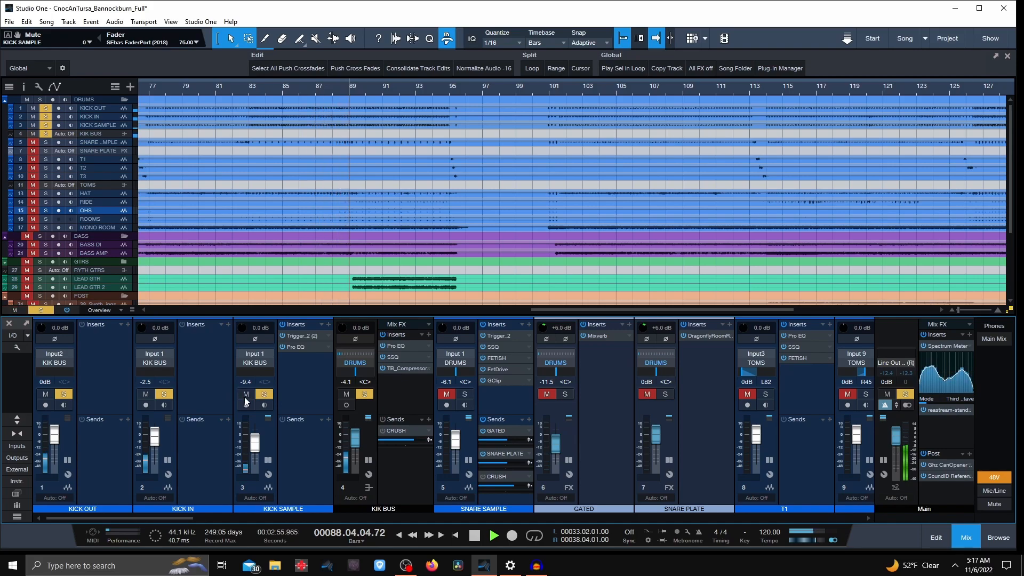
{"action": "left_click", "coordinate": [245, 396]}
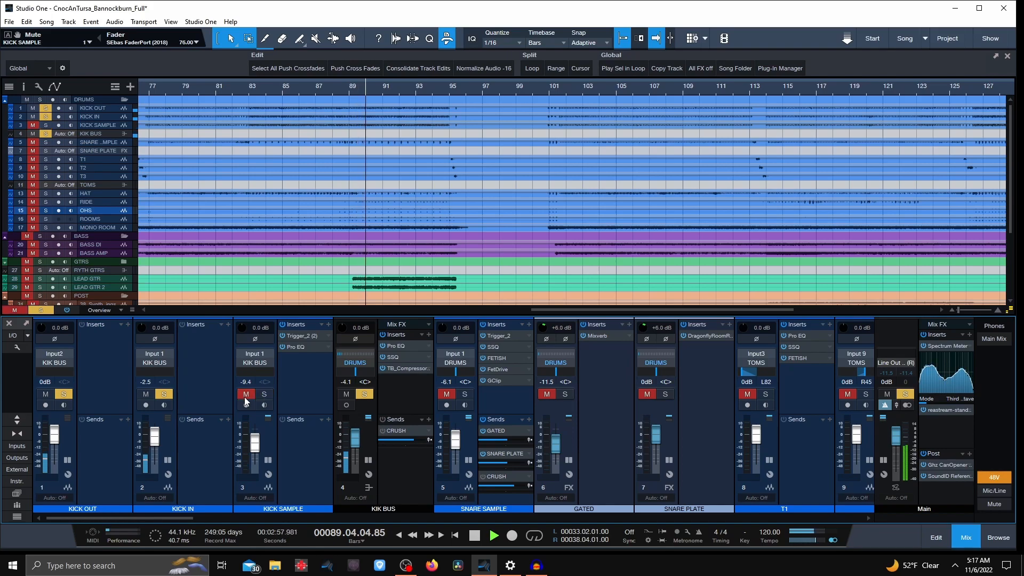
{"action": "left_click", "coordinate": [245, 397]}
{"action": "key", "text": "space"}
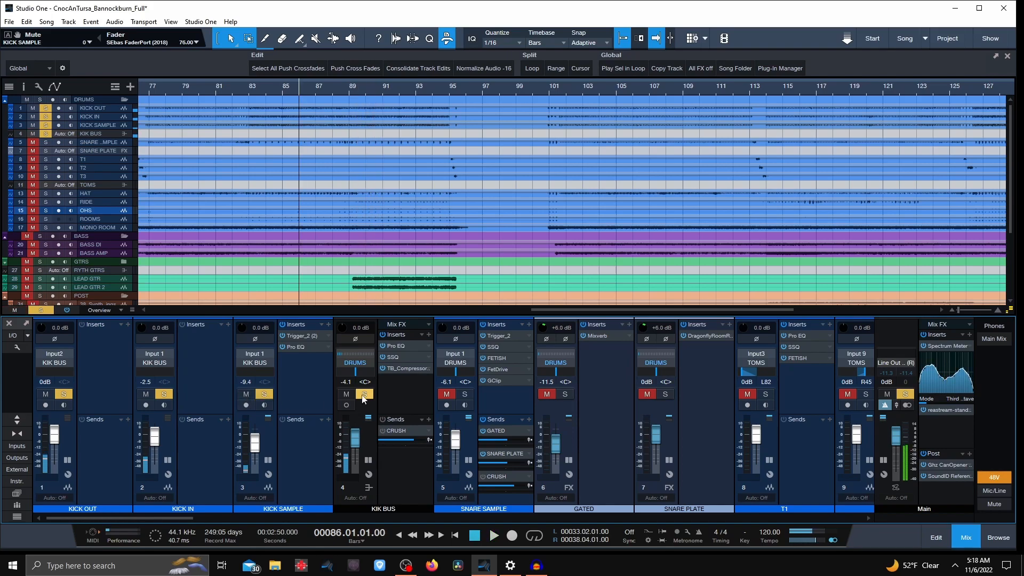
{"action": "left_click", "coordinate": [364, 396]}
- Solo SNARE SAMPLE and audition its two Trigger_2 samples separately, muting the WITH ROOM sample while hearing the first one
{"action": "left_click_drag", "start_coordinate": [181, 515], "coordinate": [210, 519]}
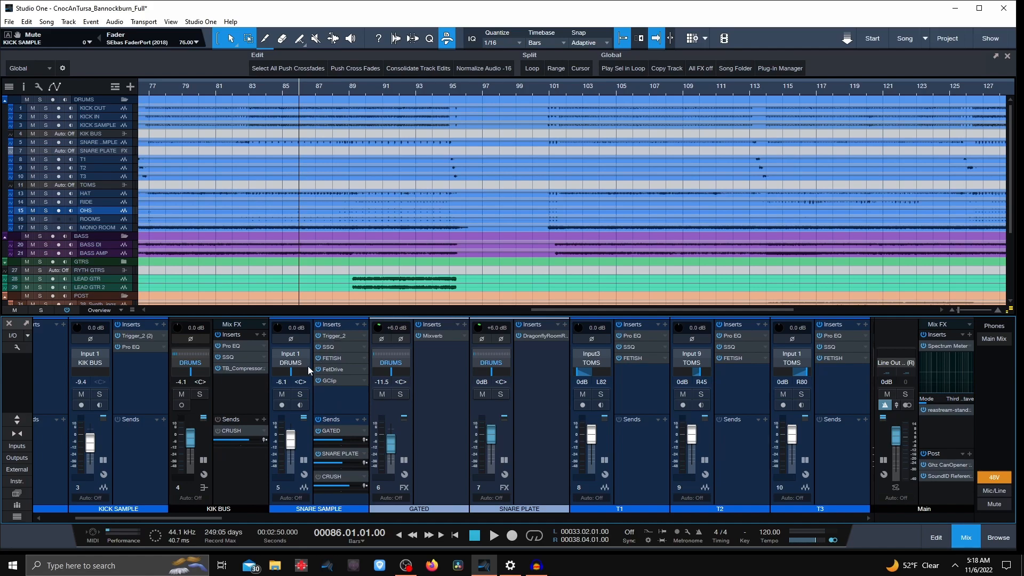
{"action": "left_click", "coordinate": [301, 394]}
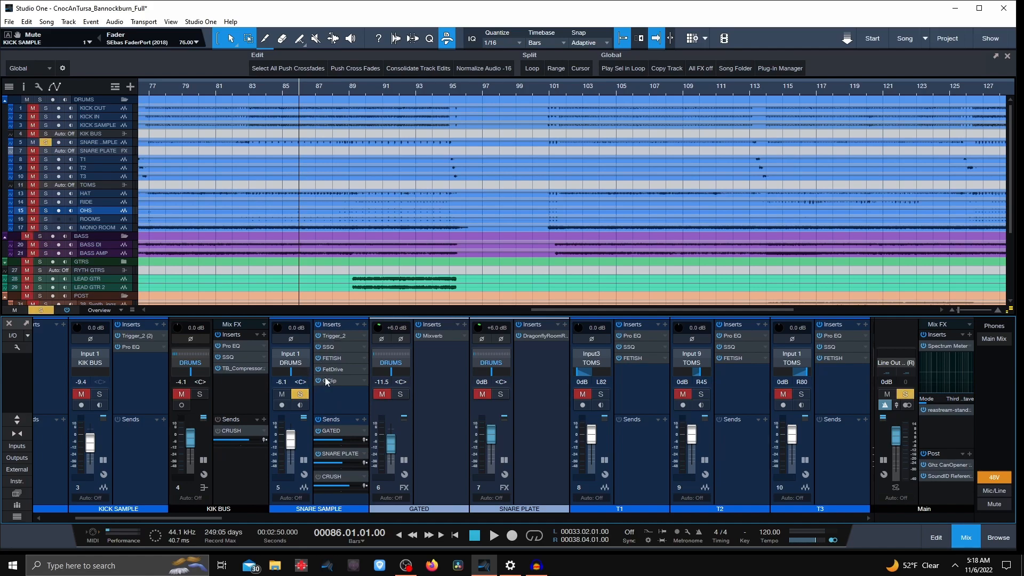
{"action": "left_click", "coordinate": [342, 341]}
{"action": "left_click_drag", "start_coordinate": [914, 132], "coordinate": [658, 83]}
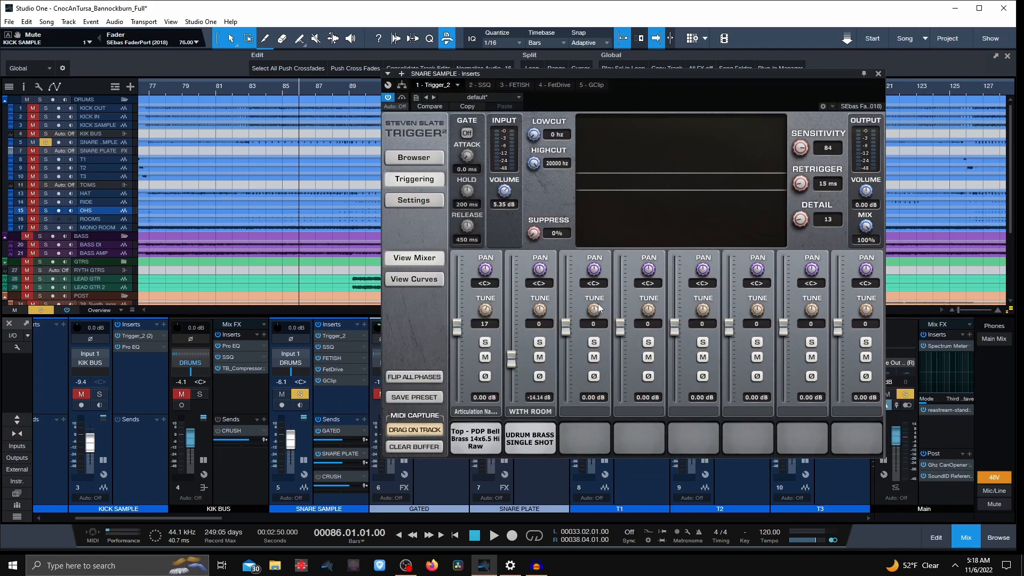
{"action": "left_click", "coordinate": [540, 357]}
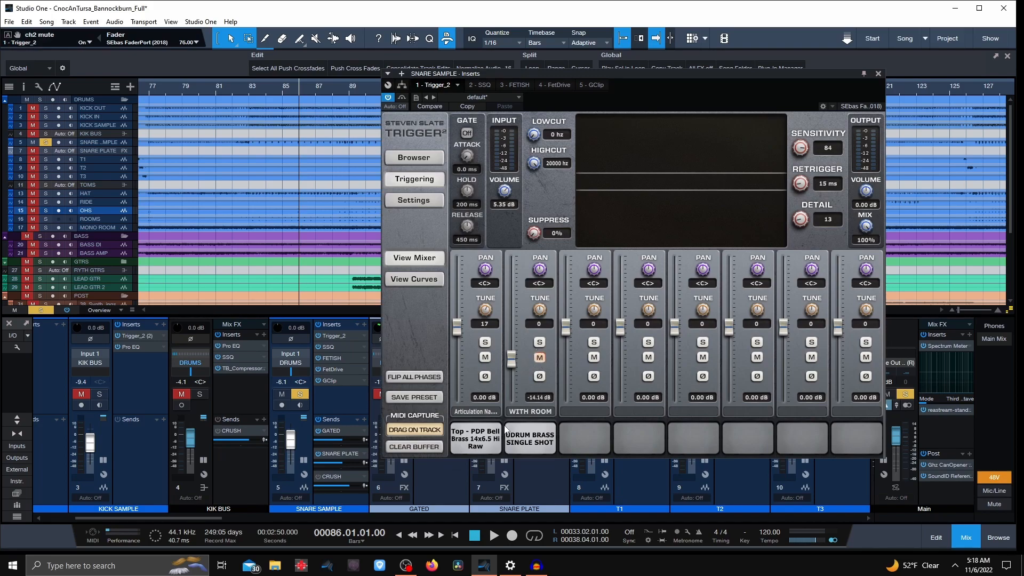
{"action": "left_click", "coordinate": [477, 439]}
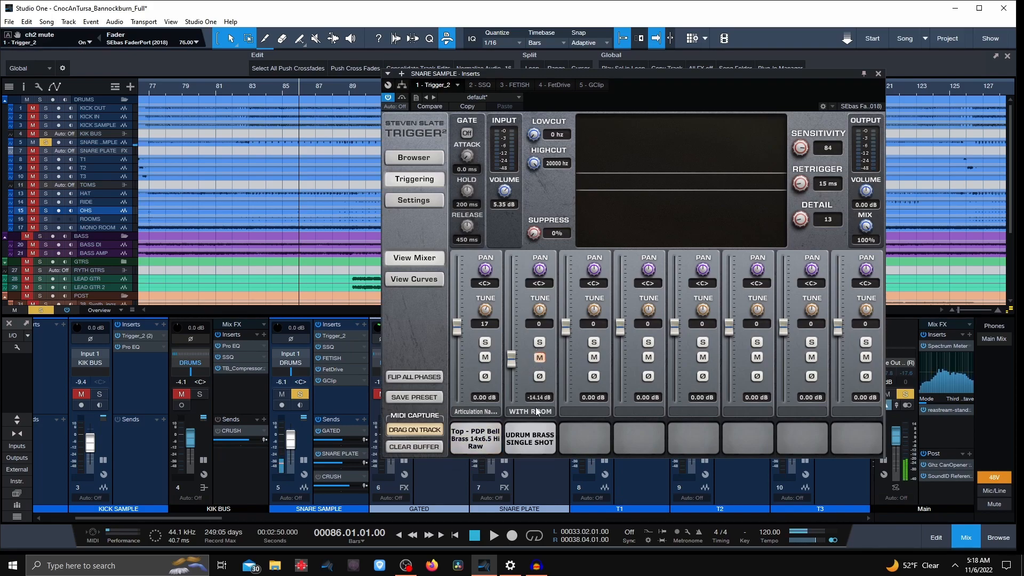
{"action": "left_click", "coordinate": [524, 442]}
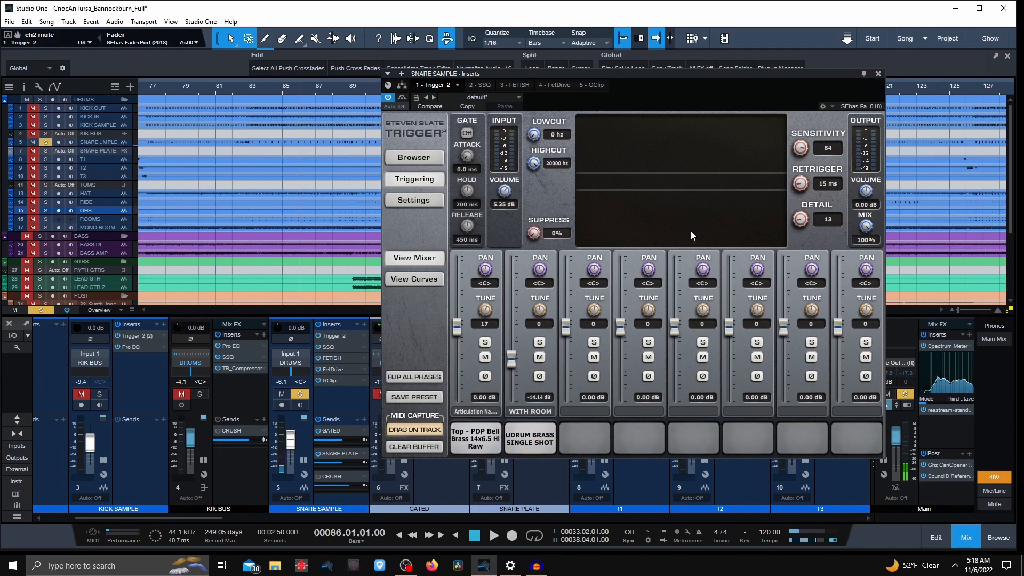
- Play the soloed snare while flipping the WITH ROOM sample's phase and back, and close the plug-in and clear the solo
{"action": "key", "text": "space"}
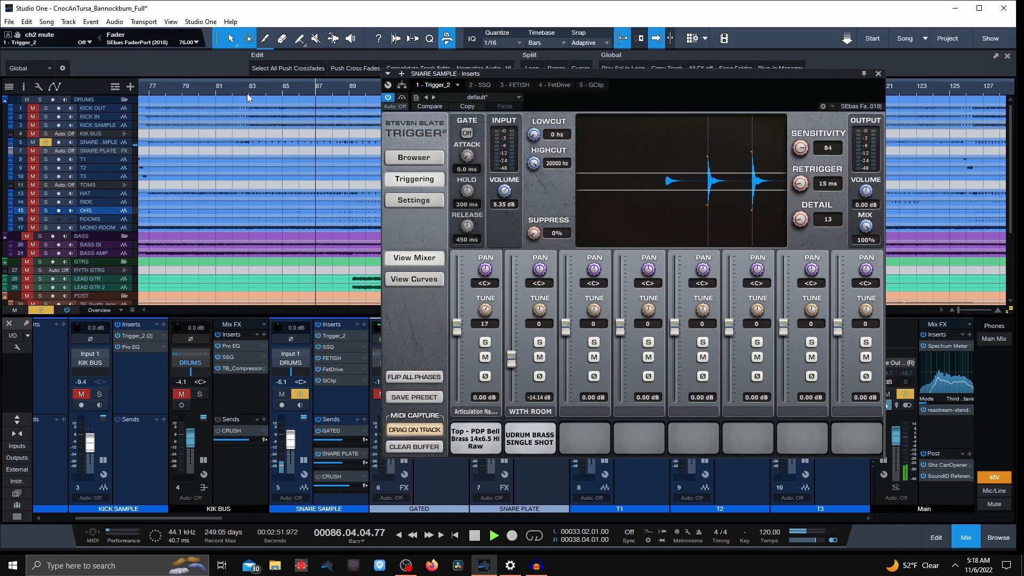
{"action": "left_click", "coordinate": [540, 376]}
{"action": "left_click", "coordinate": [540, 376]}
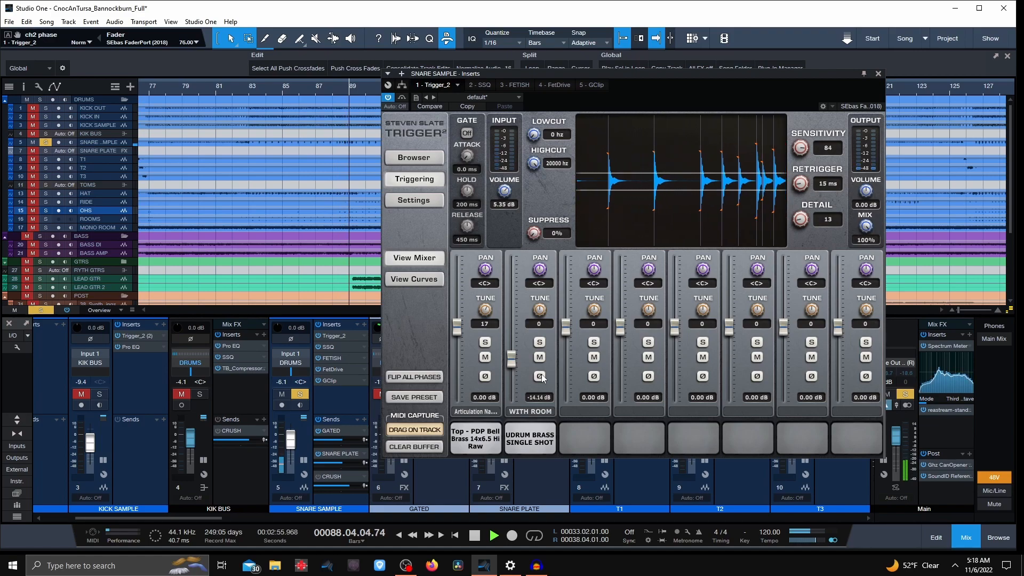
{"action": "left_click", "coordinate": [878, 73]}
{"action": "key", "text": "space"}
{"action": "left_click", "coordinate": [300, 394]}
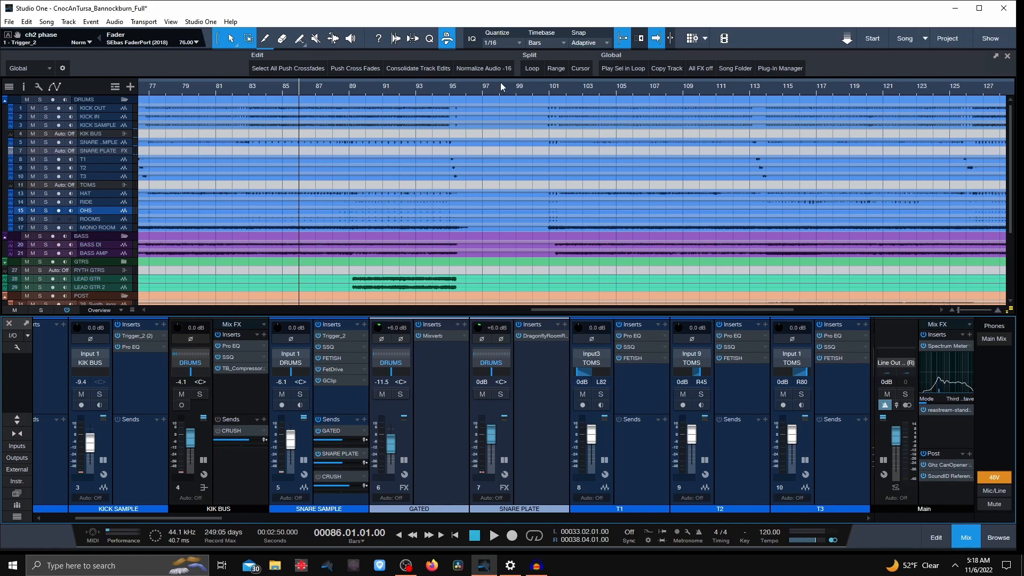
- Play the full mix from bar 101, comparing the snare with and without the WITH ROOM sample, and set that sample's level to -11.69 dB
{"action": "left_click", "coordinate": [546, 93]}
{"action": "key", "text": "space"}
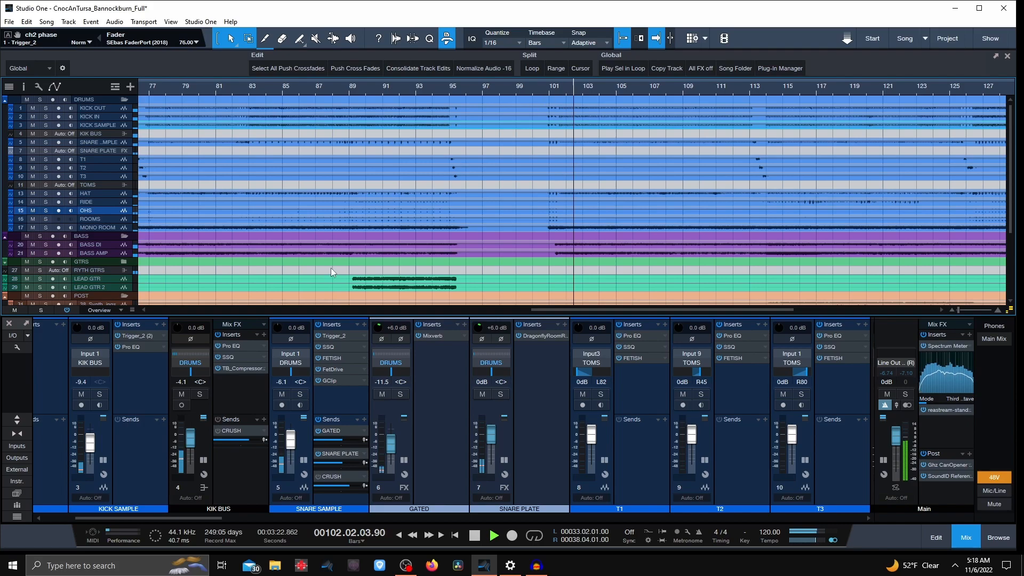
{"action": "left_click", "coordinate": [335, 336]}
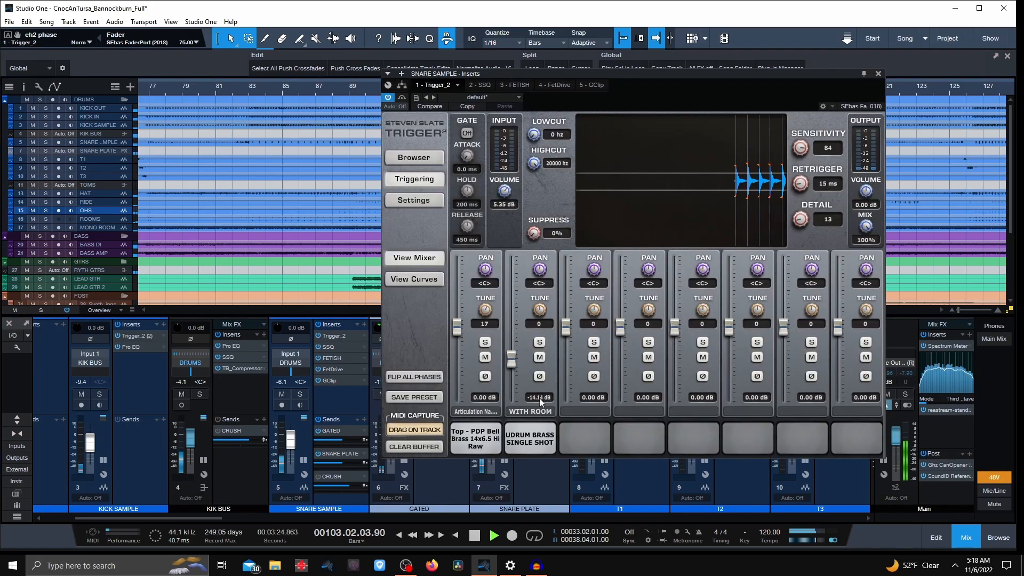
{"action": "left_click", "coordinate": [543, 357]}
{"action": "left_click", "coordinate": [543, 357]}
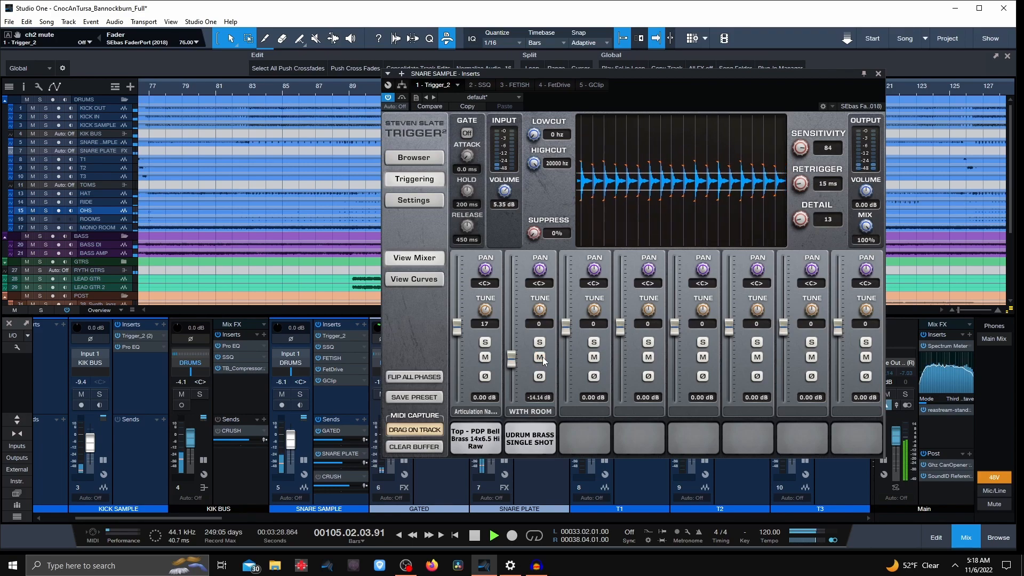
{"action": "key", "text": "space"}
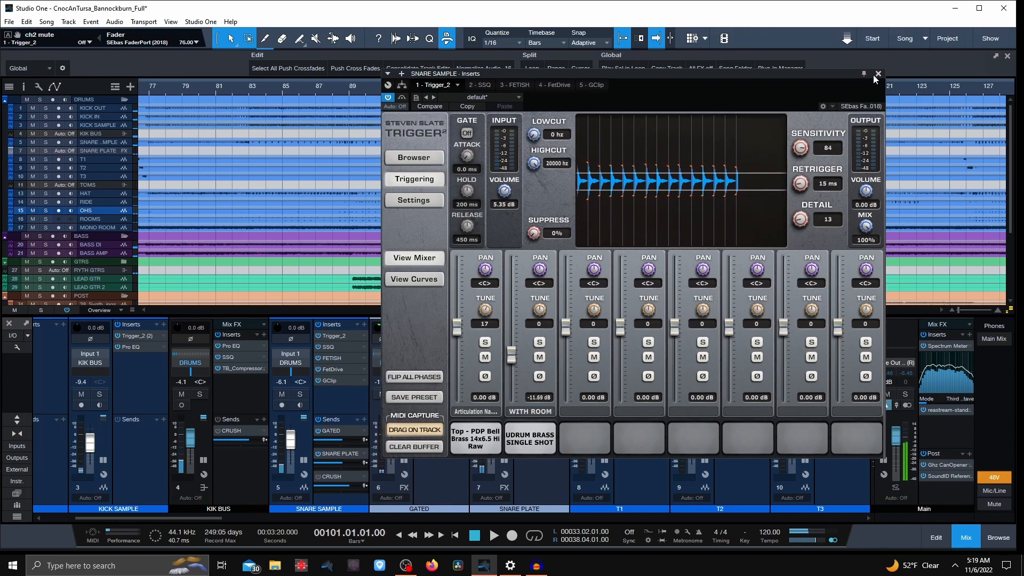
{"action": "left_click", "coordinate": [878, 74]}
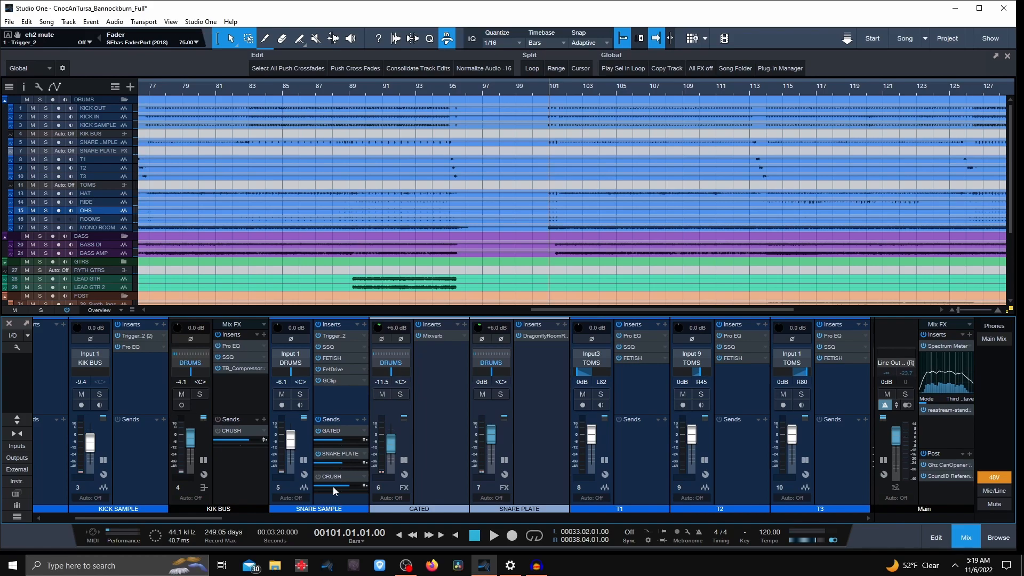
- Insert a Pro EQ on the OHS channel
{"action": "left_click_drag", "start_coordinate": [475, 316], "coordinate": [474, 331]}
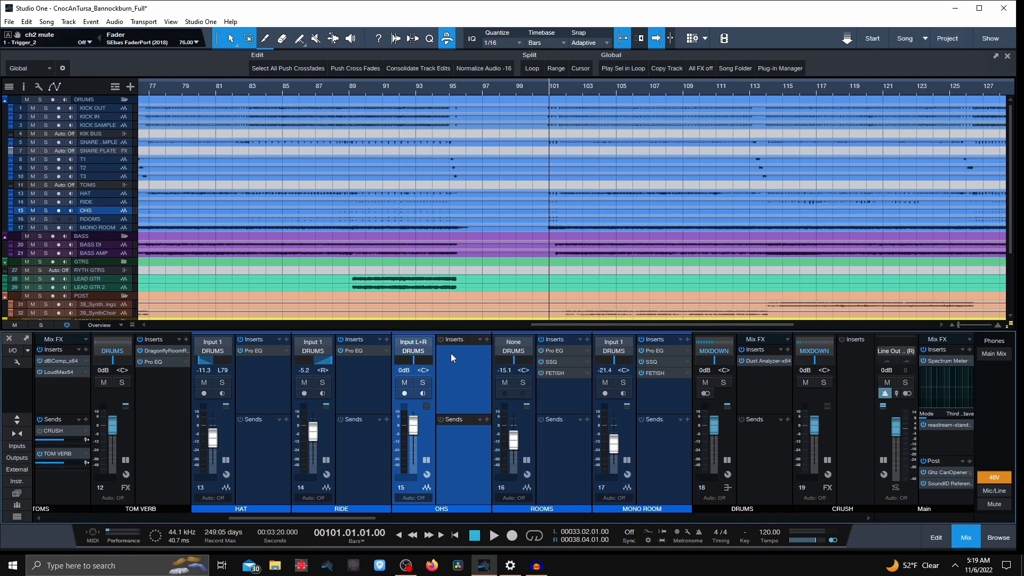
{"action": "left_click", "coordinate": [488, 339]}
{"action": "type", "text": "eq"}
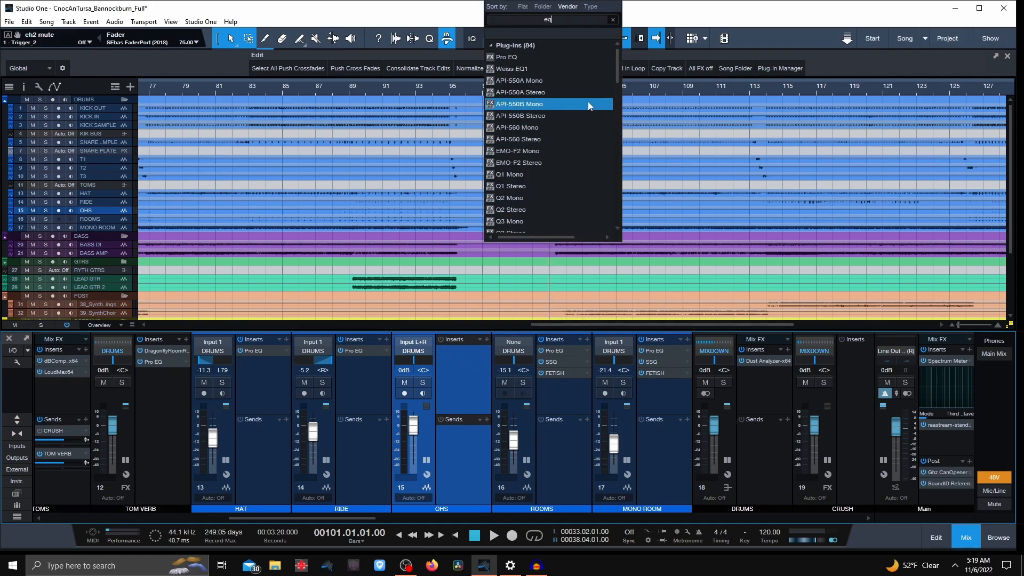
{"action": "left_click", "coordinate": [568, 58]}
- Enable the OHS Pro EQ's low cut at 700 Hz and play the overheads in solo
{"action": "left_click", "coordinate": [480, 192]}
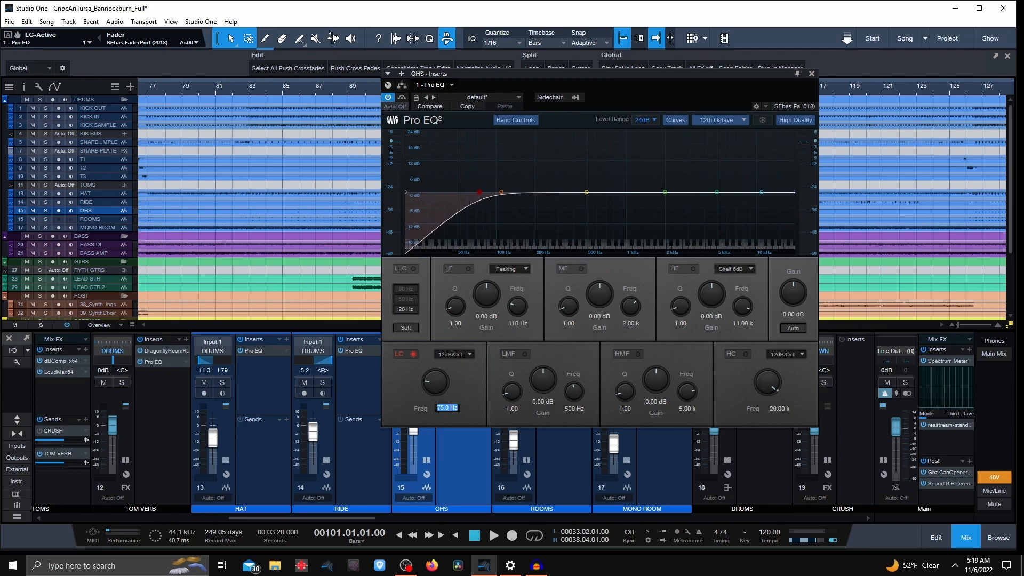
{"action": "type", "text": "700"}
{"action": "key", "text": "Return"}
{"action": "left_click", "coordinate": [414, 354]}
{"action": "left_click", "coordinate": [414, 353]}
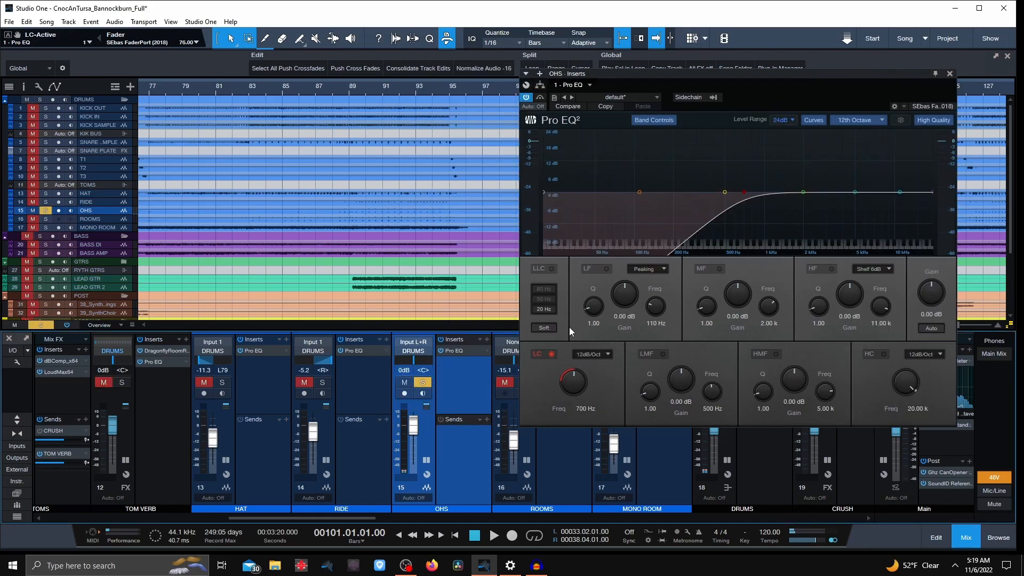
{"action": "key", "text": "space"}
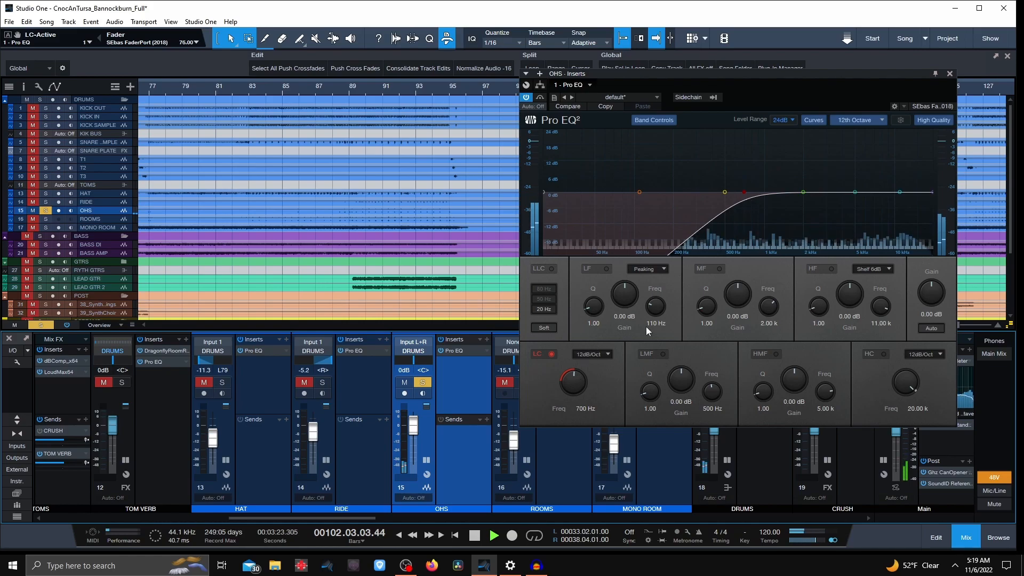
- Set the low-cut slope to 24dB/Oct and listen to the overheads
{"action": "left_click", "coordinate": [593, 355]}
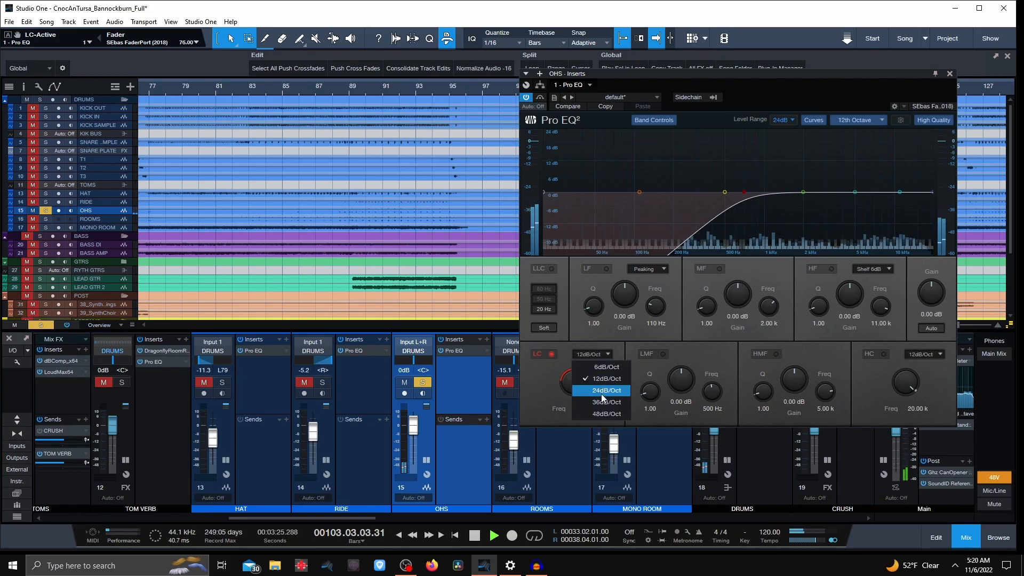
{"action": "left_click", "coordinate": [599, 389]}
{"action": "key", "text": "space"}
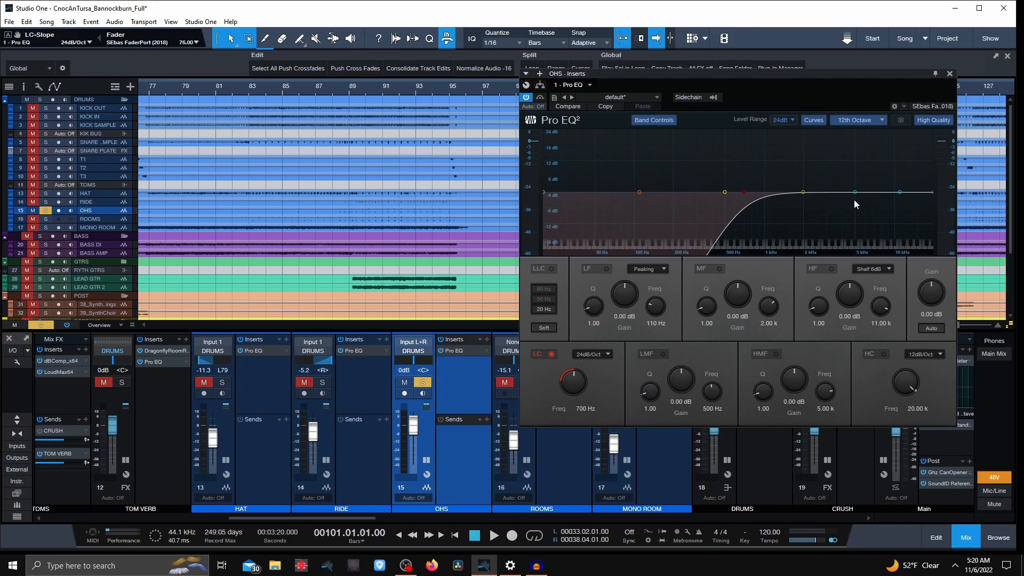
- Sweep a boosted HMF band on the overheads playing from bar 81, and set it to -3.60 dB at 3.58 kHz with Q 1.30
{"action": "left_click", "coordinate": [220, 90]}
{"action": "key", "text": "space"}
{"action": "left_click_drag", "start_coordinate": [855, 192], "coordinate": [875, 87]}
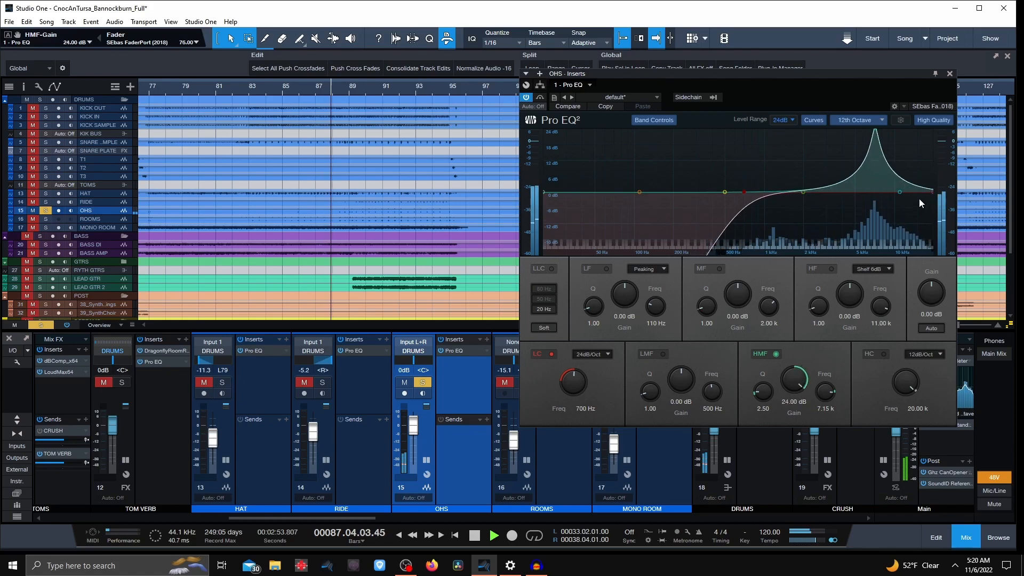
{"action": "left_click_drag", "start_coordinate": [825, 392], "coordinate": [794, 432]}
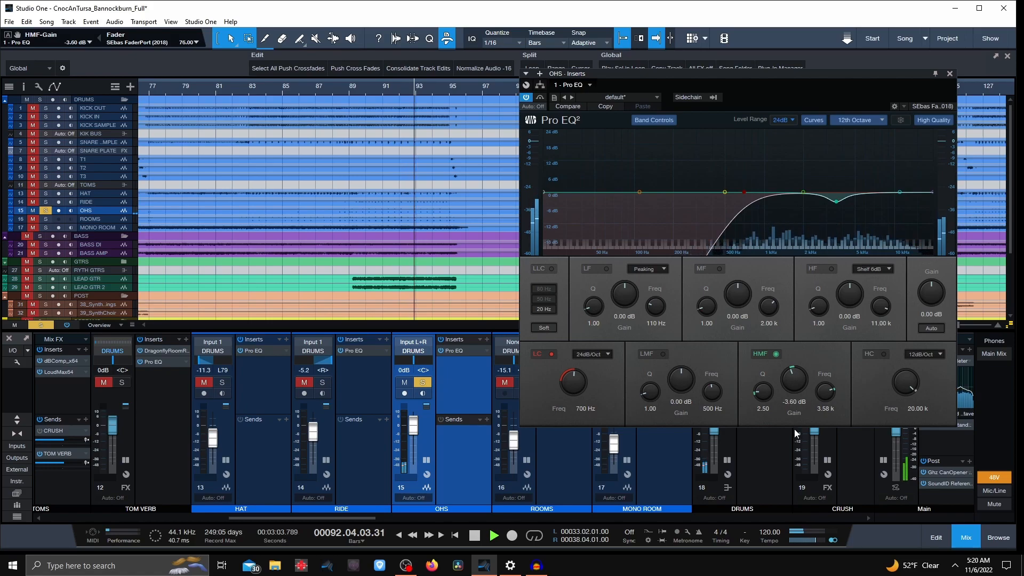
{"action": "key", "text": "space"}
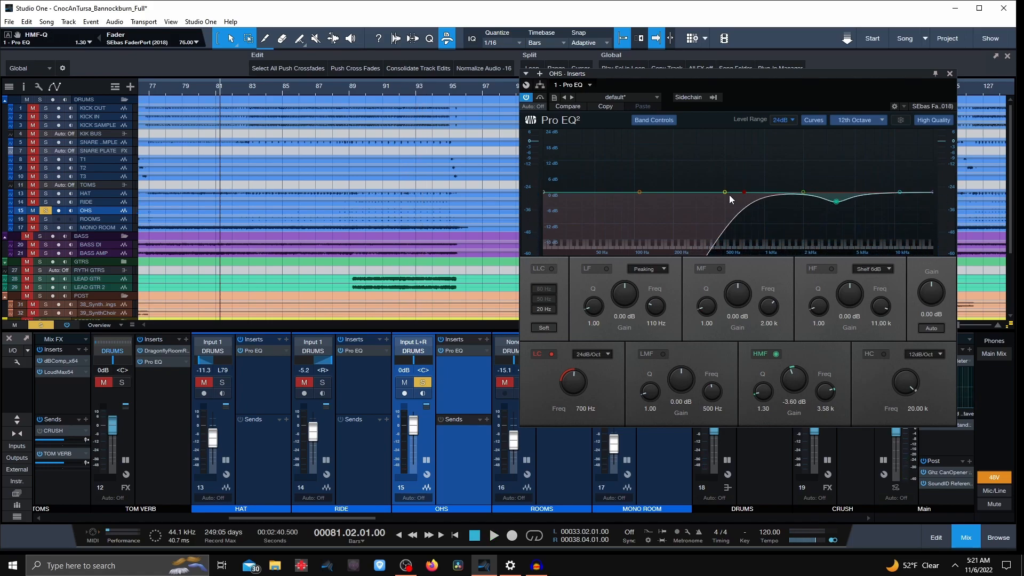
- Sweep a boosted LMF band on the overheads and turn it into a cut of about -5.95 dB at 931 Hz
{"action": "left_click_drag", "start_coordinate": [725, 190], "coordinate": [757, 140]}
{"action": "key", "text": "space"}
{"action": "key", "text": "space"}
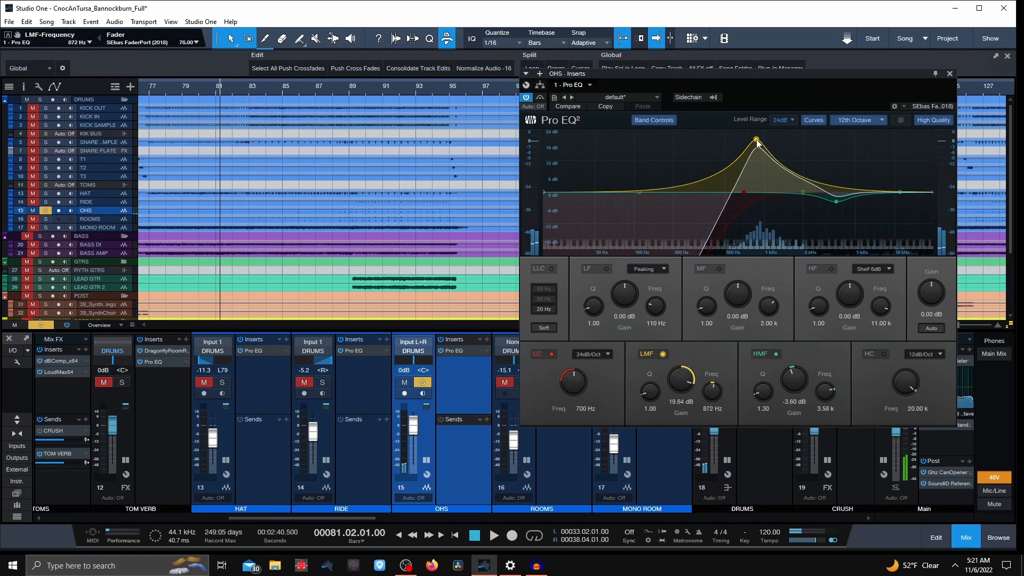
{"action": "left_click_drag", "start_coordinate": [757, 140], "coordinate": [761, 211]}
{"action": "key", "text": "space"}
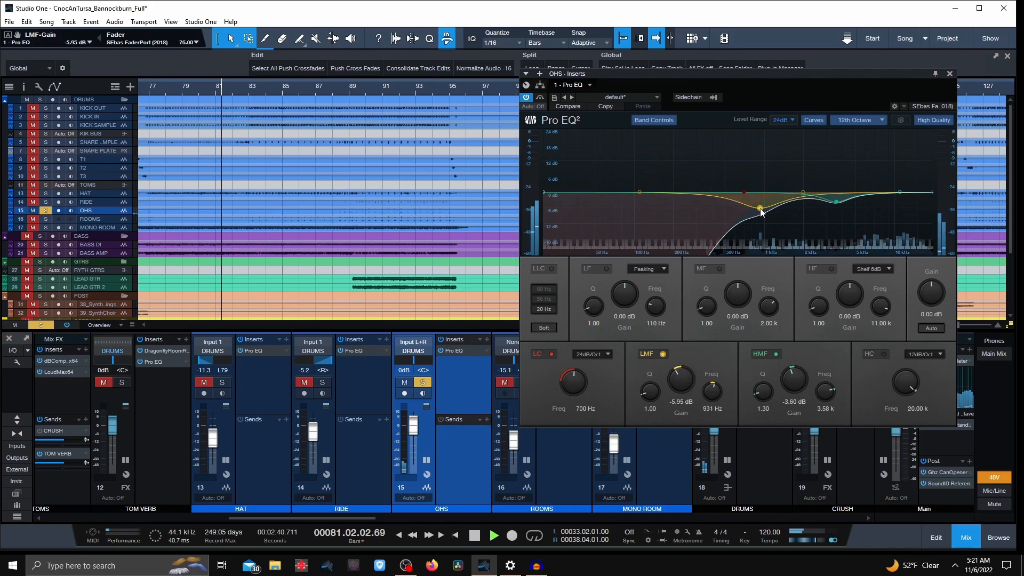
- Toggle the overheads' LMF band off and on during playback to compare its effect, and stop playback
{"action": "double_click", "coordinate": [761, 209]}
{"action": "double_click", "coordinate": [761, 209]}
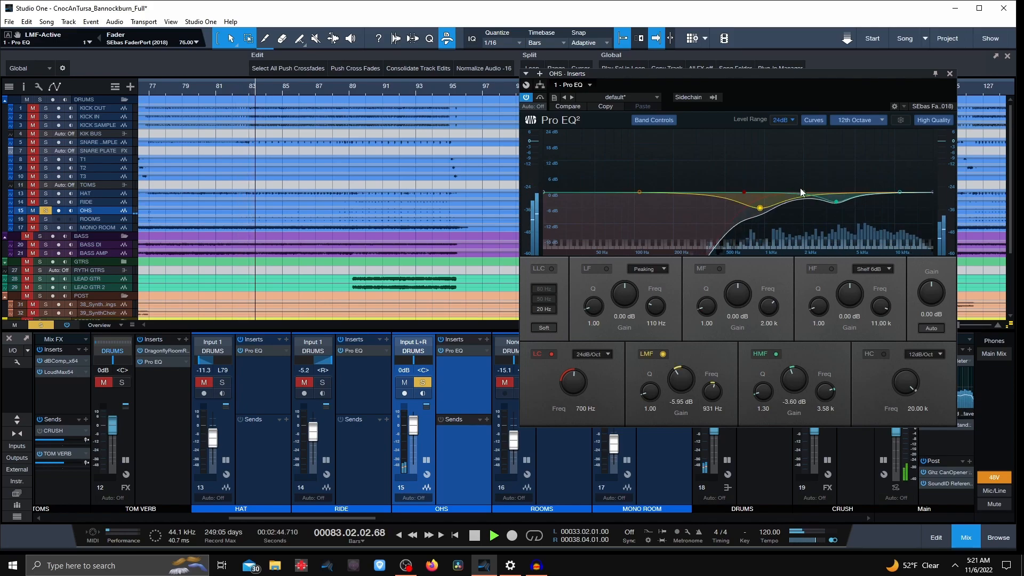
{"action": "key", "text": "space"}
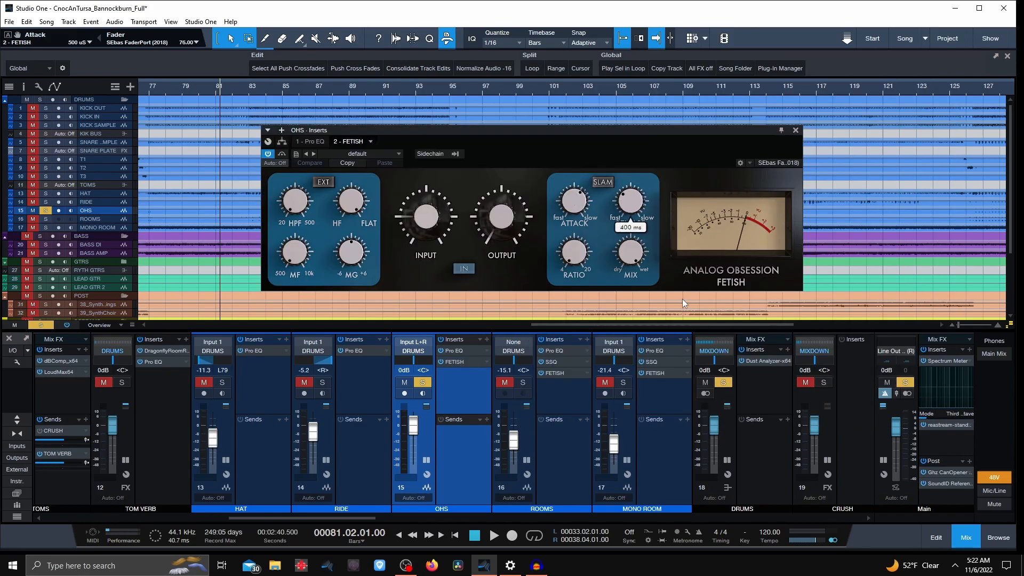
- Play the soloed overheads and adjust the FETISH compressor's input to about -9.6 dB
{"action": "key", "text": "space"}
{"action": "left_click_drag", "start_coordinate": [436, 217], "coordinate": [442, 158]}
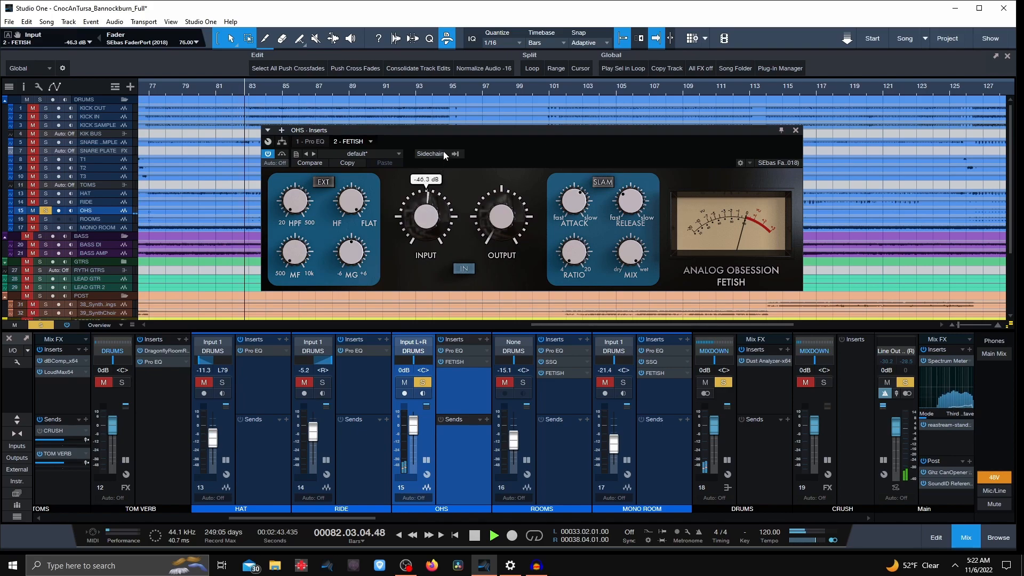
{"action": "left_click_drag", "start_coordinate": [433, 223], "coordinate": [446, 165]}
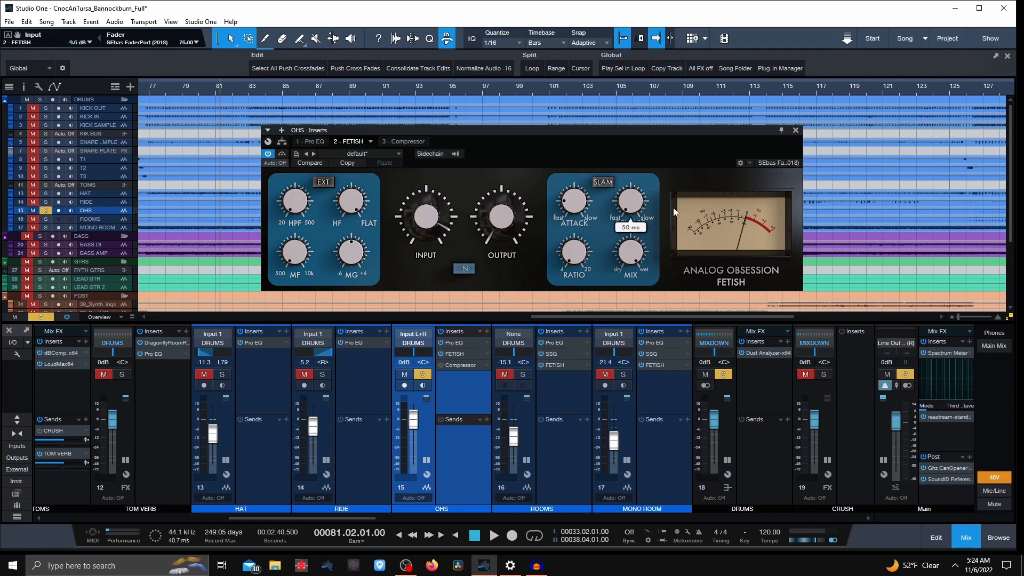
- Compare the soloed overheads with FETISH bypassed and active during playback from bar 81
{"action": "key", "text": "space"}
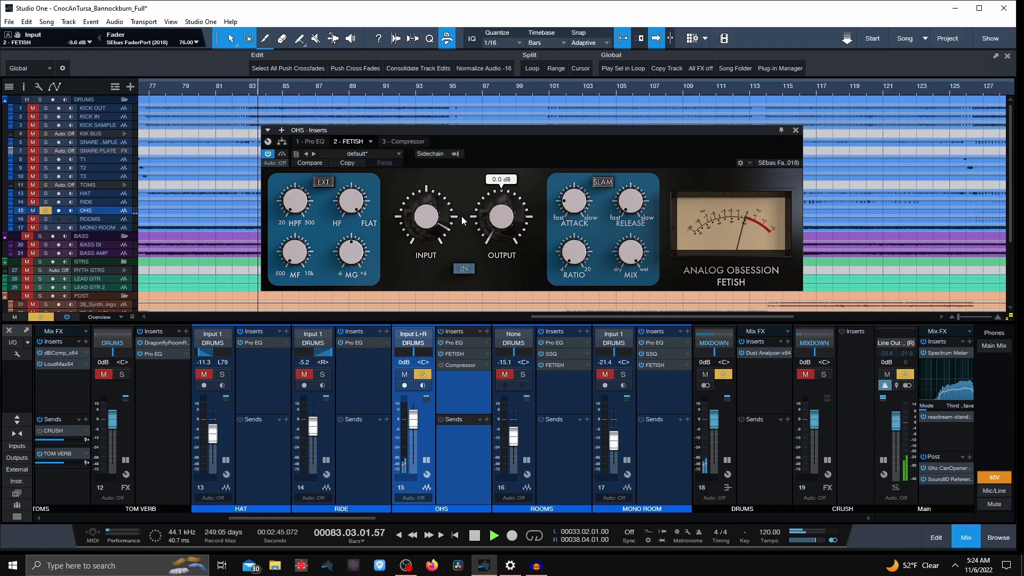
{"action": "left_click", "coordinate": [283, 154]}
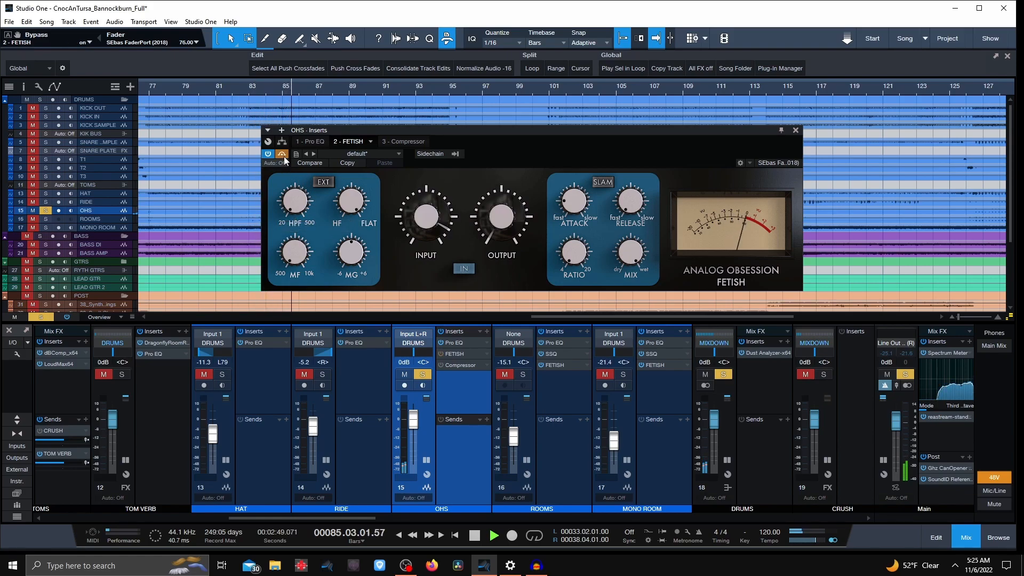
{"action": "left_click", "coordinate": [283, 154]}
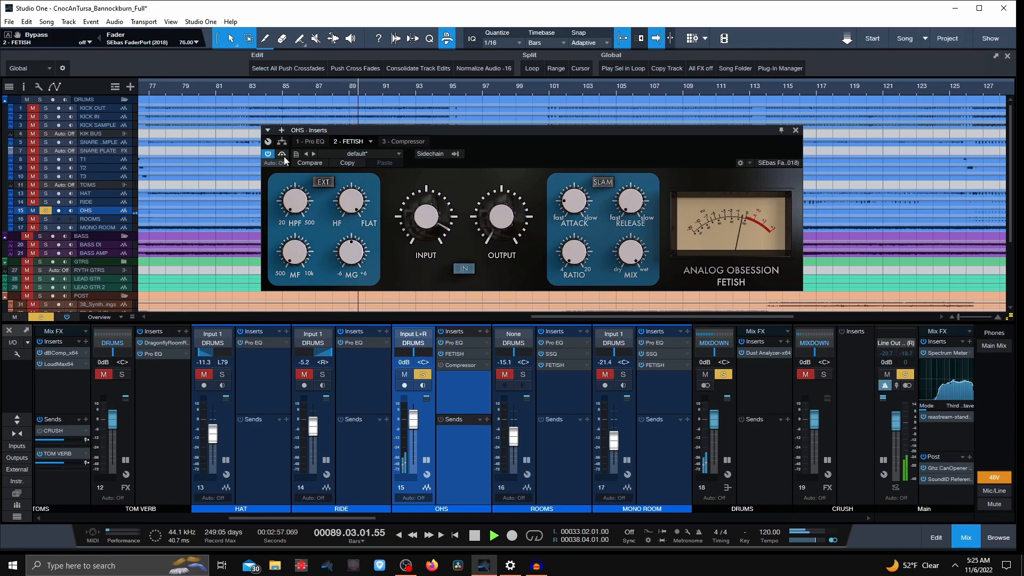
{"action": "key", "text": "space"}
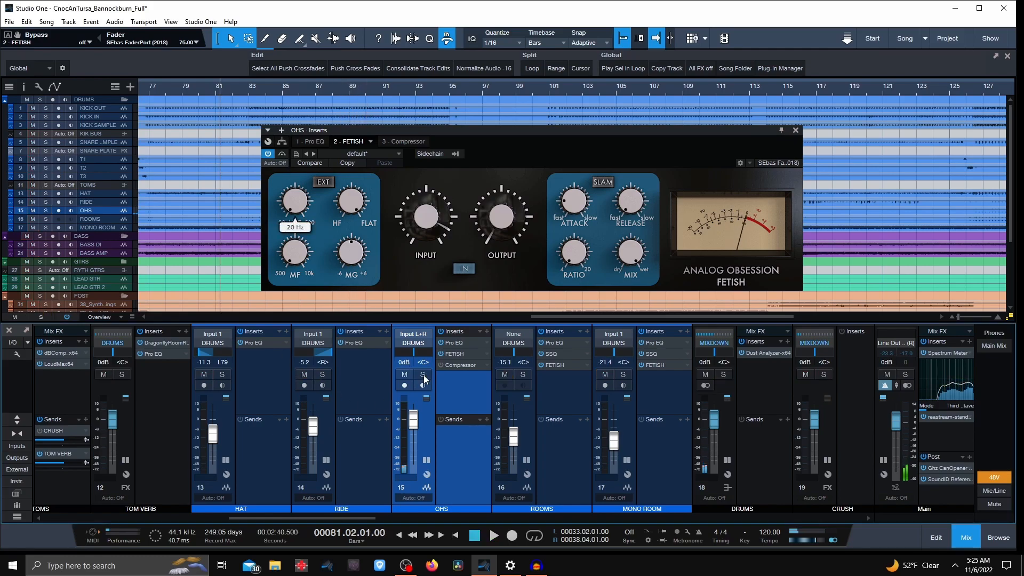
- Listen to the full mix from bar 81 with the overheads unsoloed, and close the OHS inserts window
{"action": "key", "text": "space"}
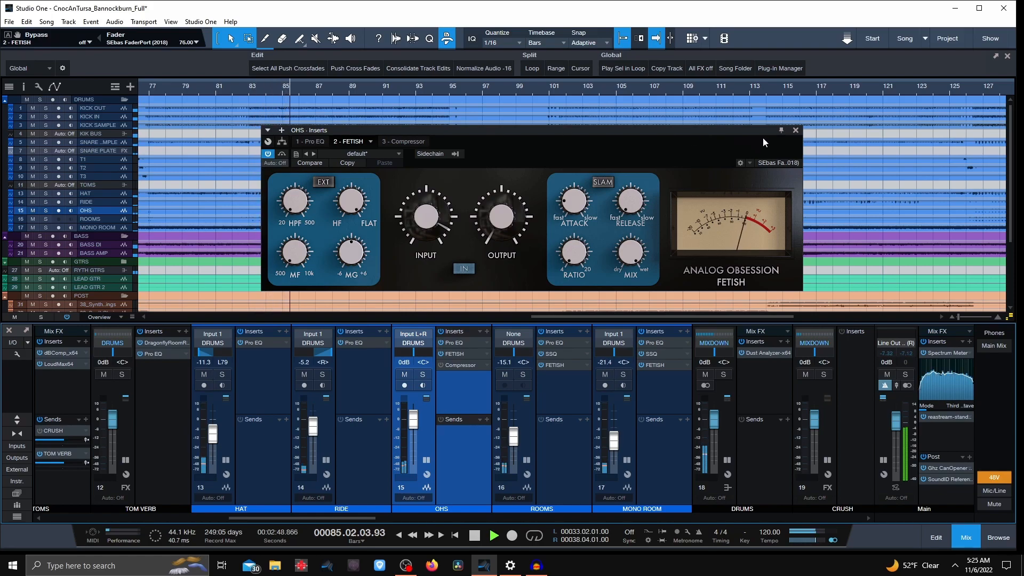
{"action": "left_click", "coordinate": [795, 131]}
{"action": "key", "text": "space"}
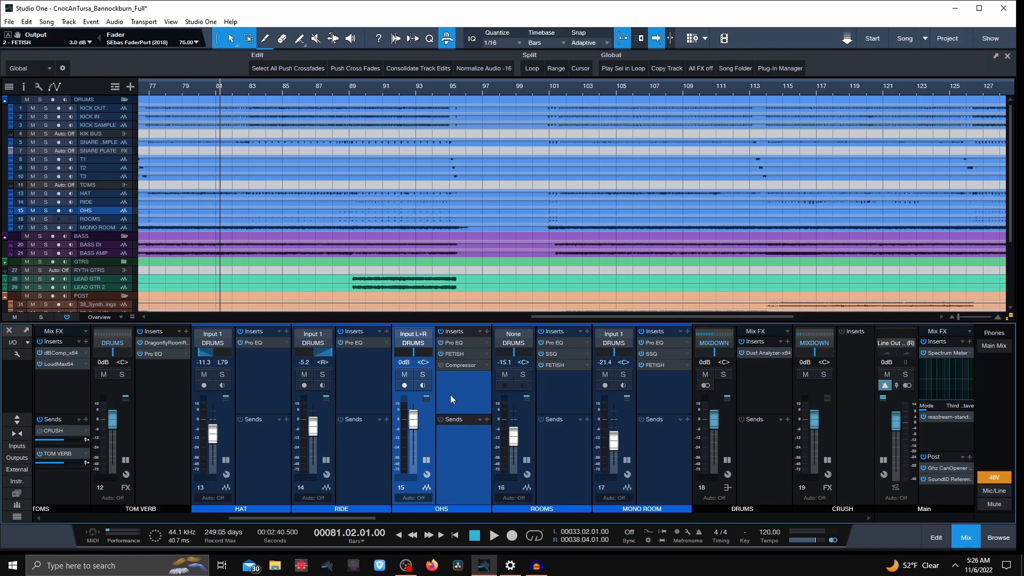
- Add LoudMax64 to the OHS inserts and set its linked threshold and output to -27.2 dB
{"action": "left_click", "coordinate": [487, 331]}
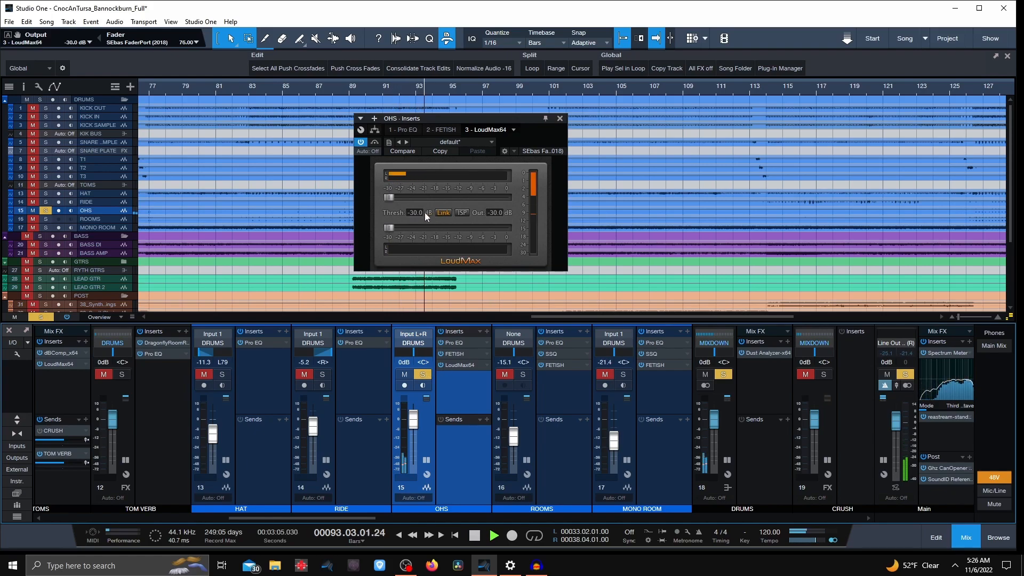
{"action": "left_click_drag", "start_coordinate": [391, 198], "coordinate": [399, 199]}
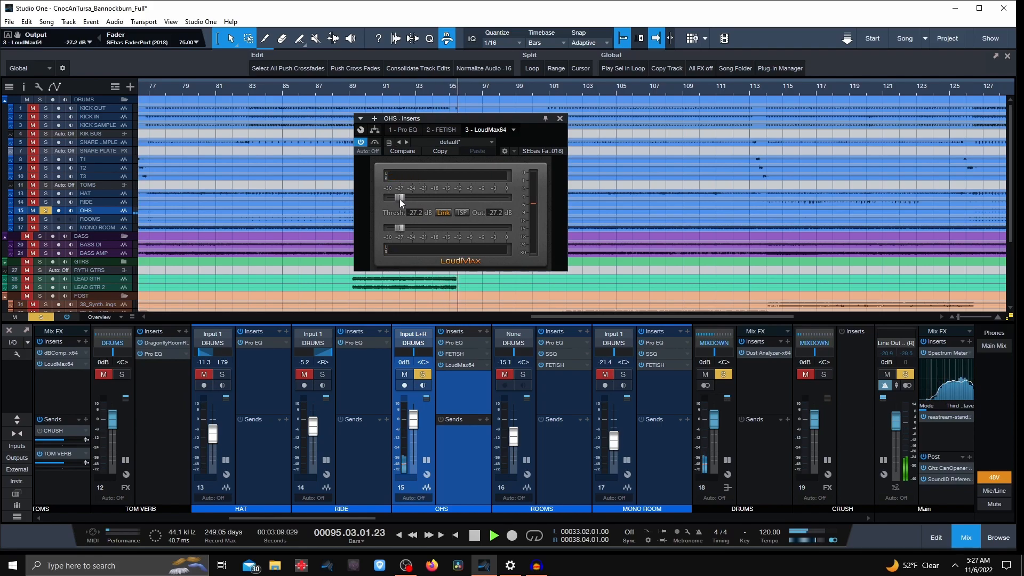
{"action": "key", "text": "space"}
- Add an MF cut of about -4.36 dB at 1.59 kHz in the OHS Pro EQ while the overheads play
{"action": "left_click", "coordinate": [454, 343]}
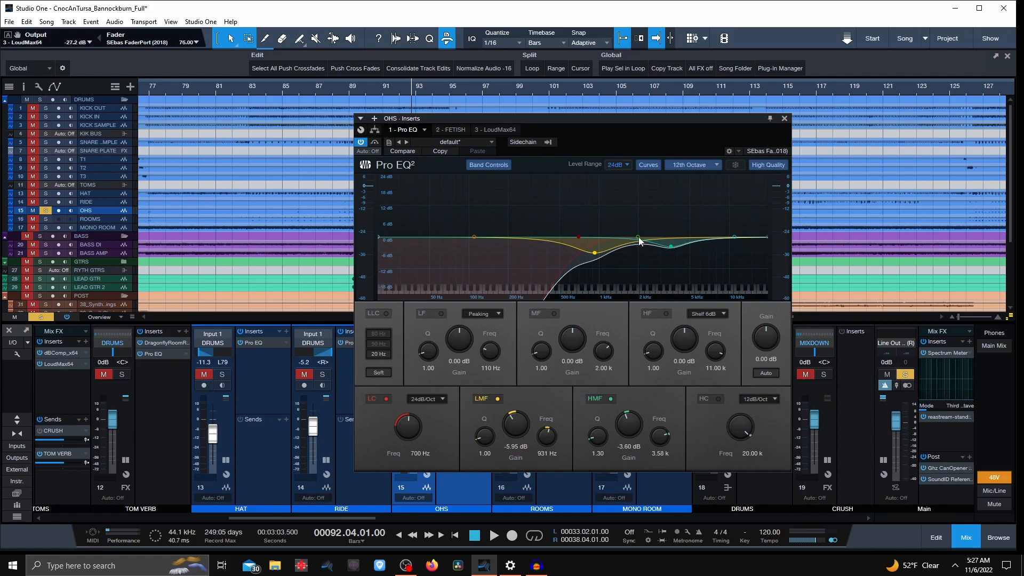
{"action": "key", "text": "space"}
{"action": "mouse_move", "coordinate": [639, 237]}
{"action": "left_mouse_down"}
{"action": "mouse_move", "coordinate": [600, 223]}
{"action": "mouse_move", "coordinate": [603, 187]}
{"action": "mouse_move", "coordinate": [622, 187]}
{"action": "mouse_move", "coordinate": [626, 253]}
{"action": "left_mouse_up"}
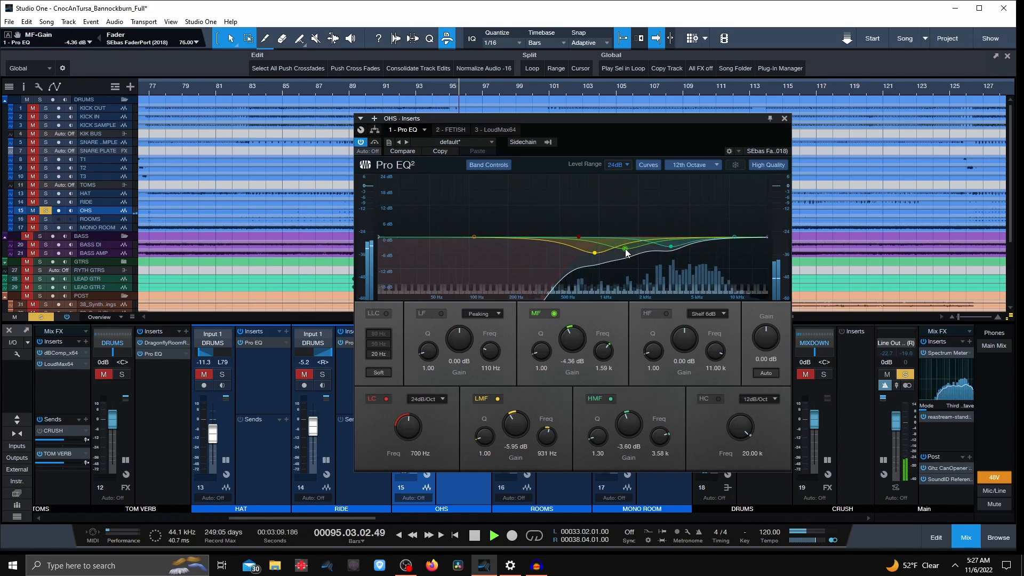
{"action": "key", "text": "space"}
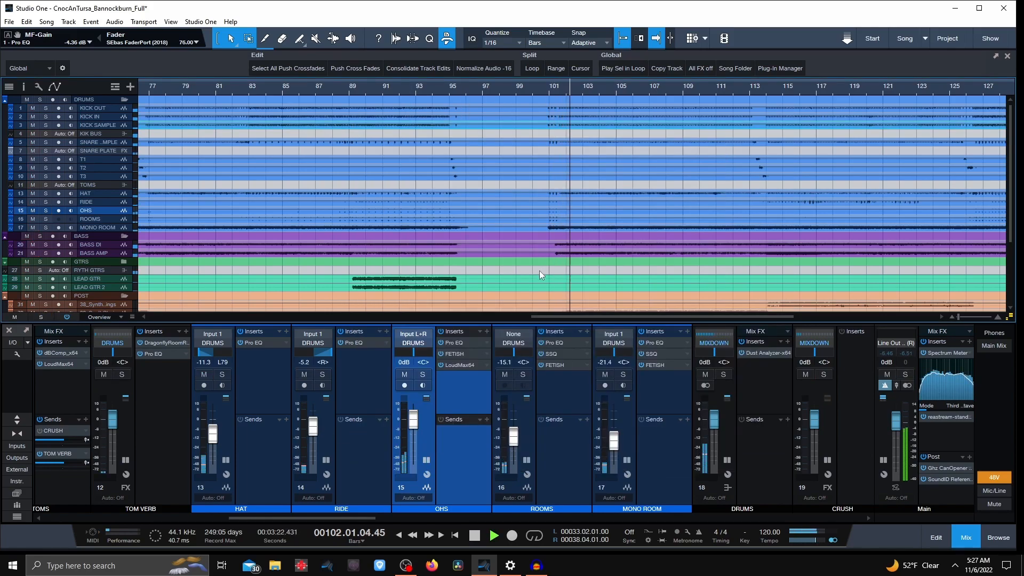
- Stop playback and review the settings of the Pro EQ, FETISH and LoudMax64 inserts on the OHS channel
{"action": "left_click_drag", "start_coordinate": [308, 517], "coordinate": [358, 525]}
{"action": "key", "text": "space"}
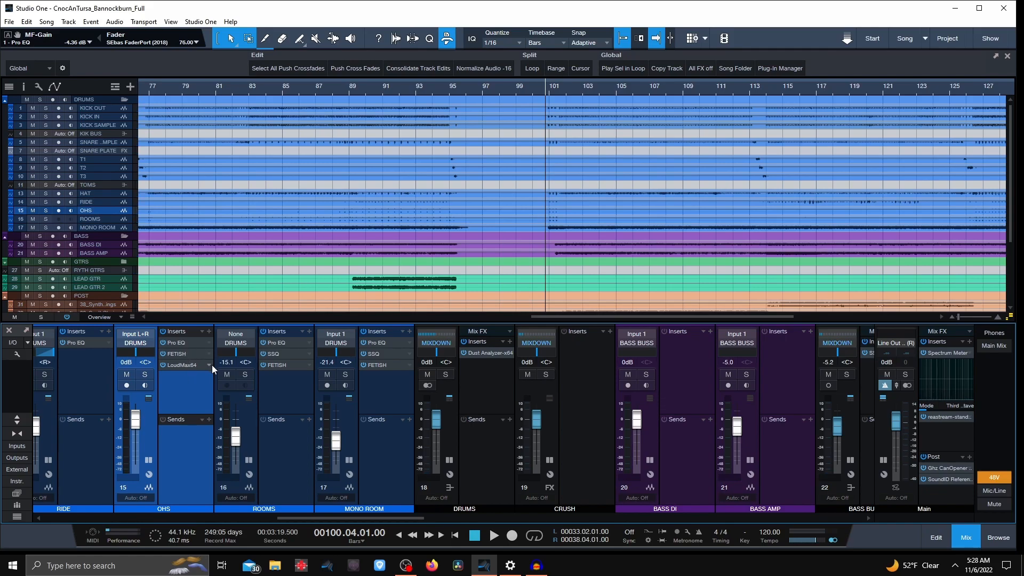
{"action": "left_click", "coordinate": [182, 353]}
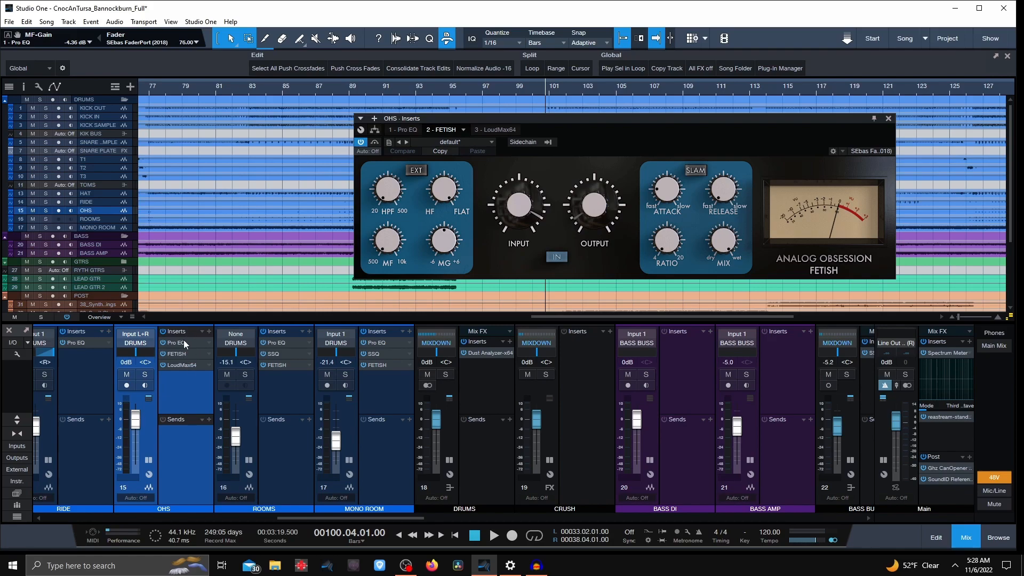
{"action": "left_click", "coordinate": [182, 343]}
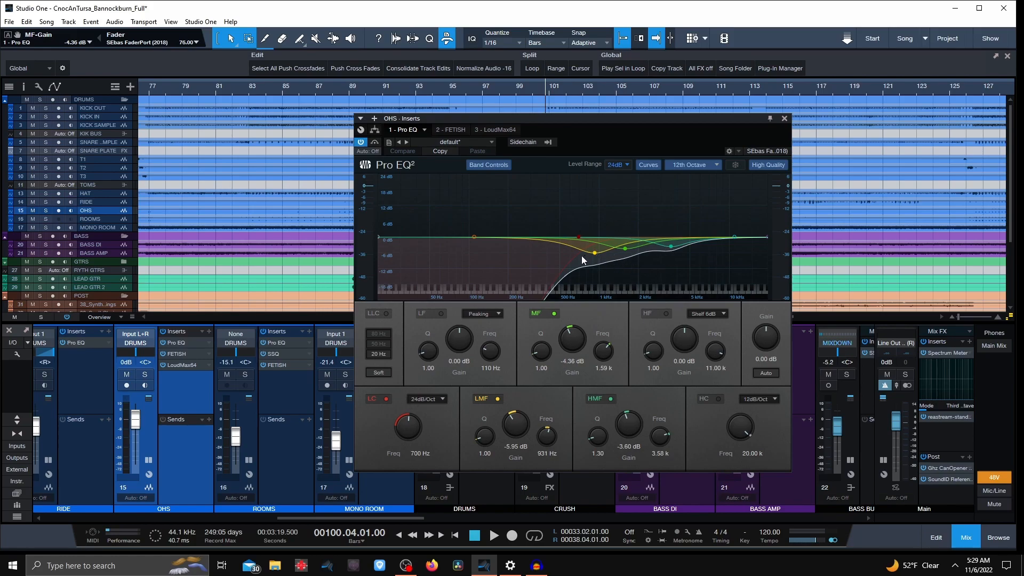
{"action": "left_click", "coordinate": [451, 129]}
{"action": "mouse_move", "coordinate": [668, 197]}
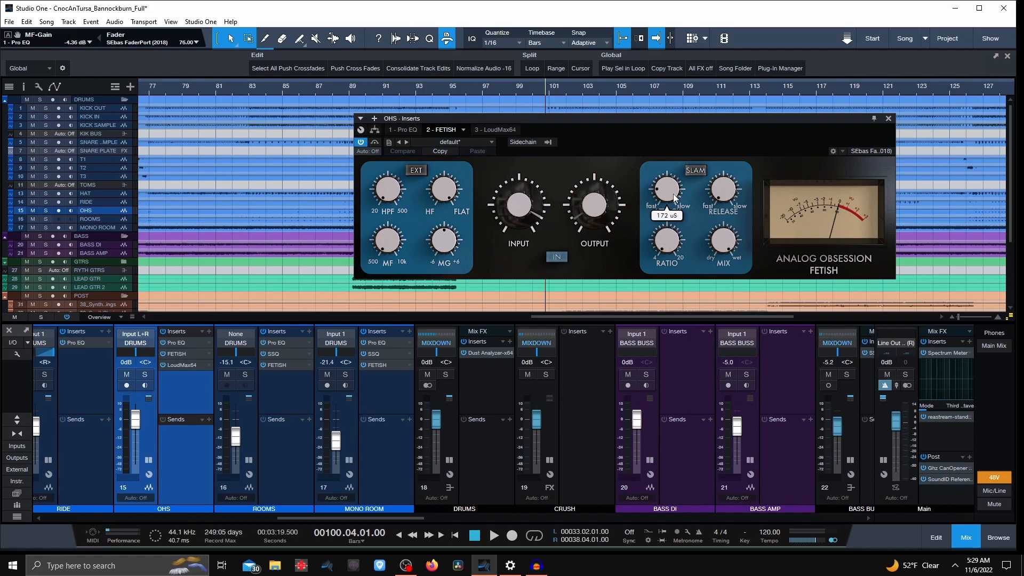
{"action": "left_click", "coordinate": [486, 130]}
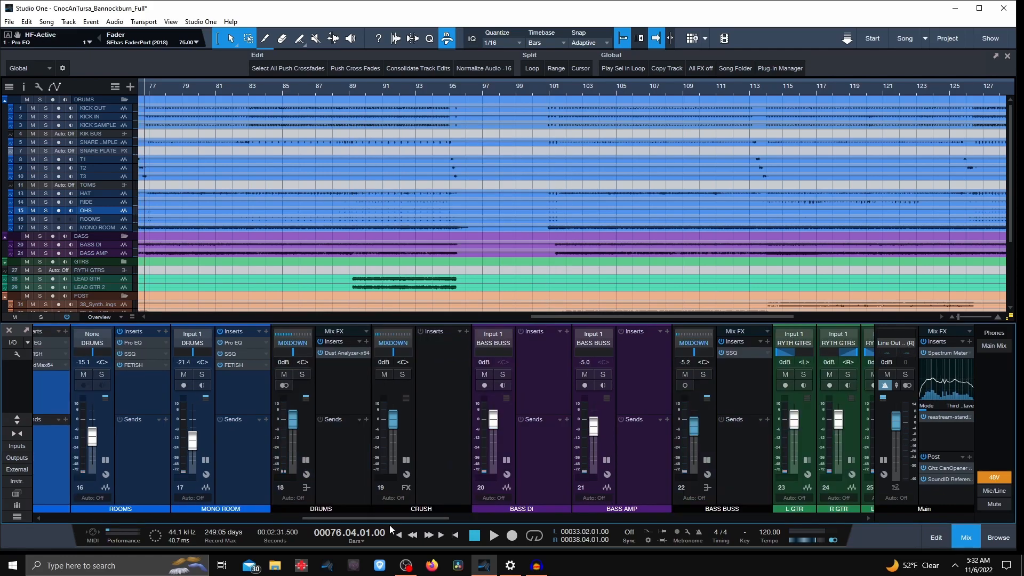
- Save the song CnocAnTursa_Bannockburn_Full
{"action": "key", "text": "ctrl+s"}
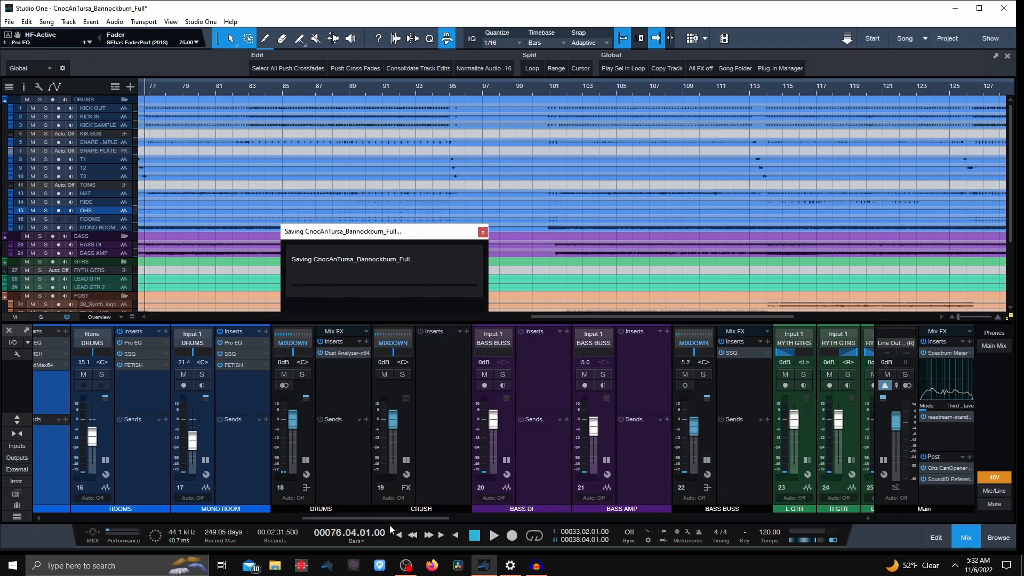